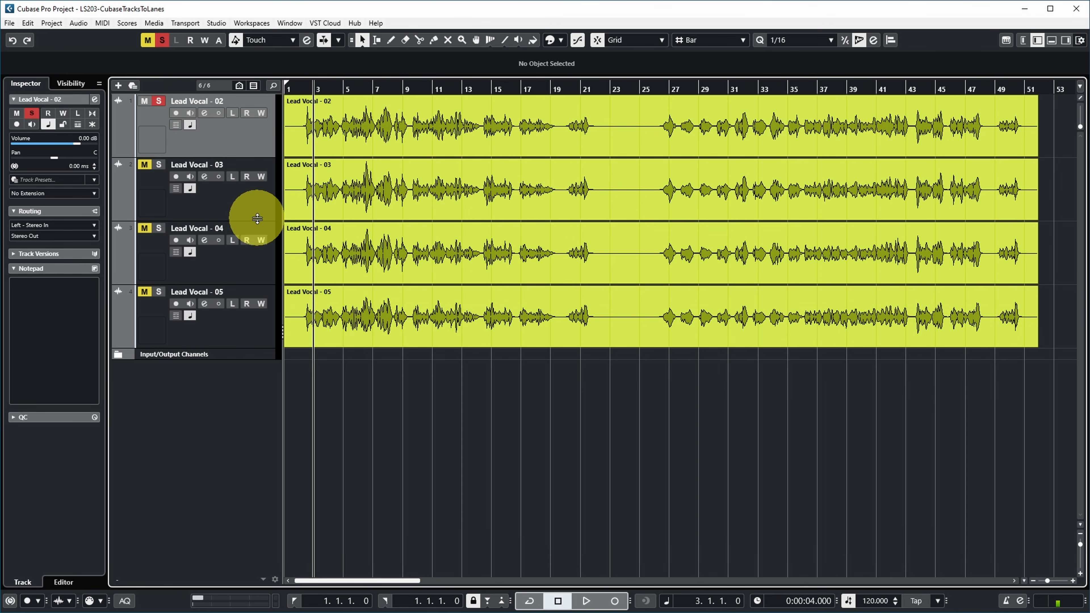
Play the project from bar 3 and audition the Lead Vocal takes by soloing tracks 03, 04 and 05 in turn
key(space)
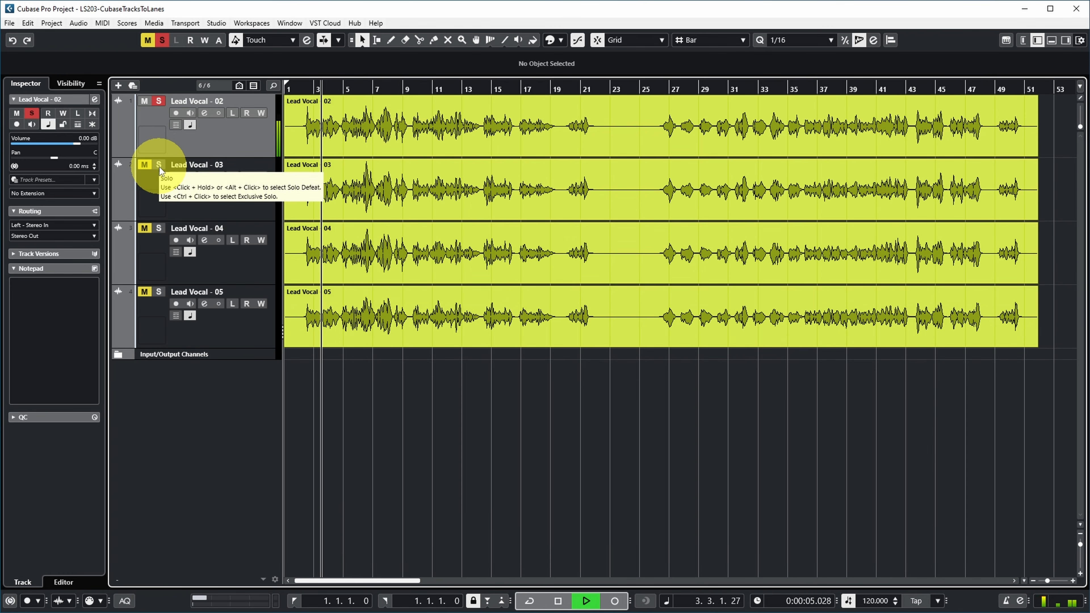
ctrl+click(159, 167)
ctrl+click(164, 228)
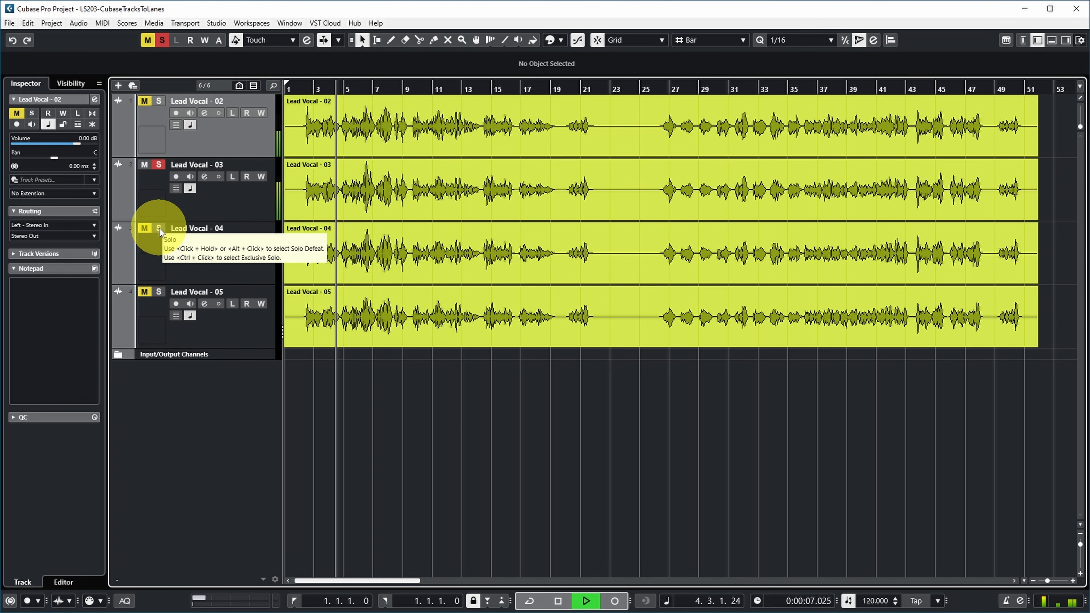
ctrl+click(158, 292)
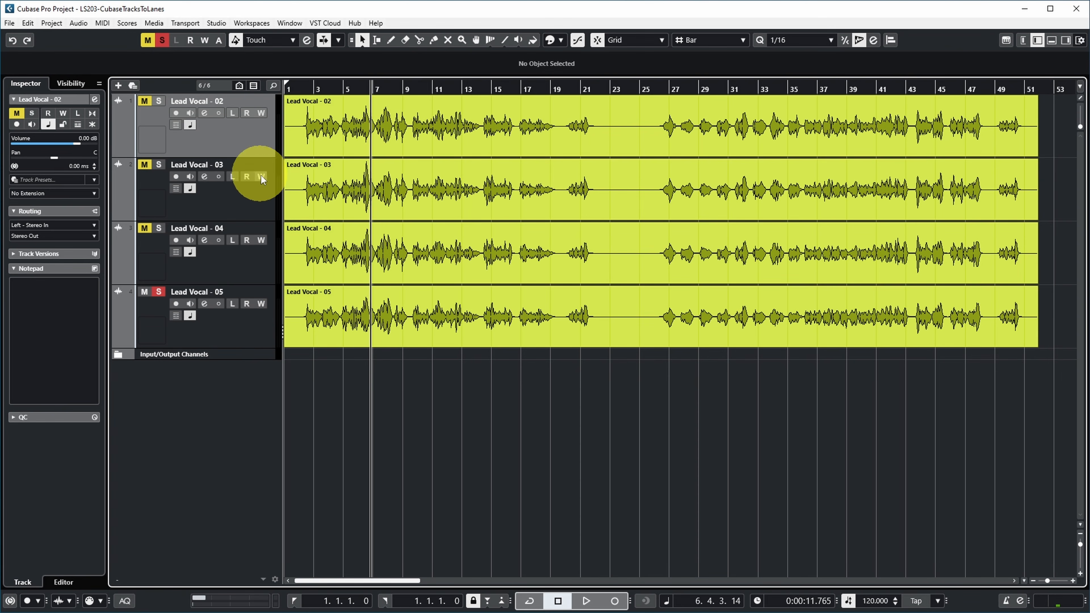
Show the lanes of the Lead Vocal - 02 track and move the Lead Vocal - 03 event into Lane 2, keeping its start time
click(242, 200)
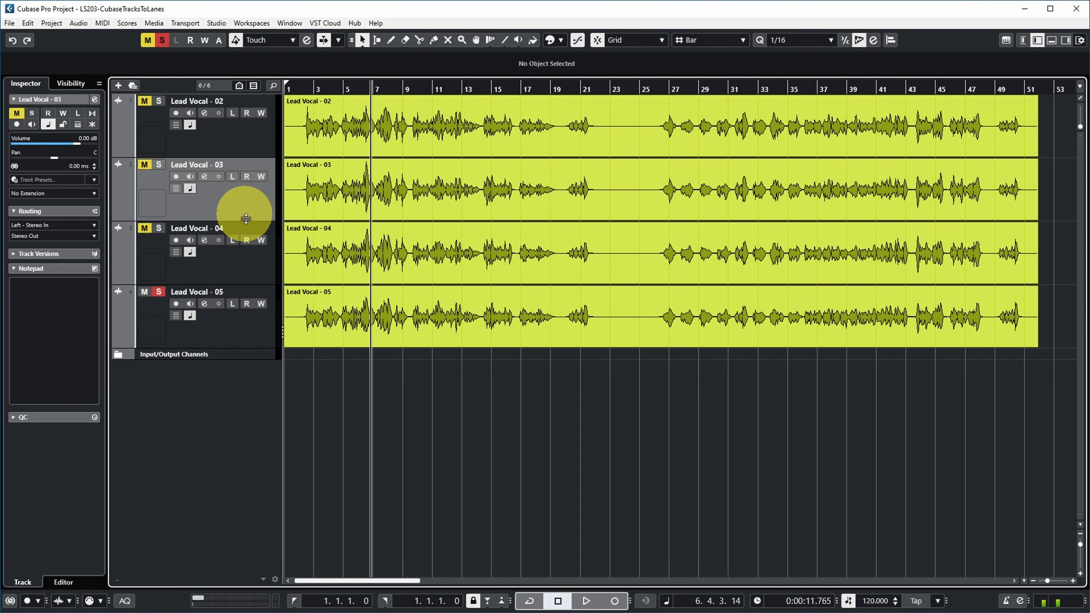
shift+click(231, 328)
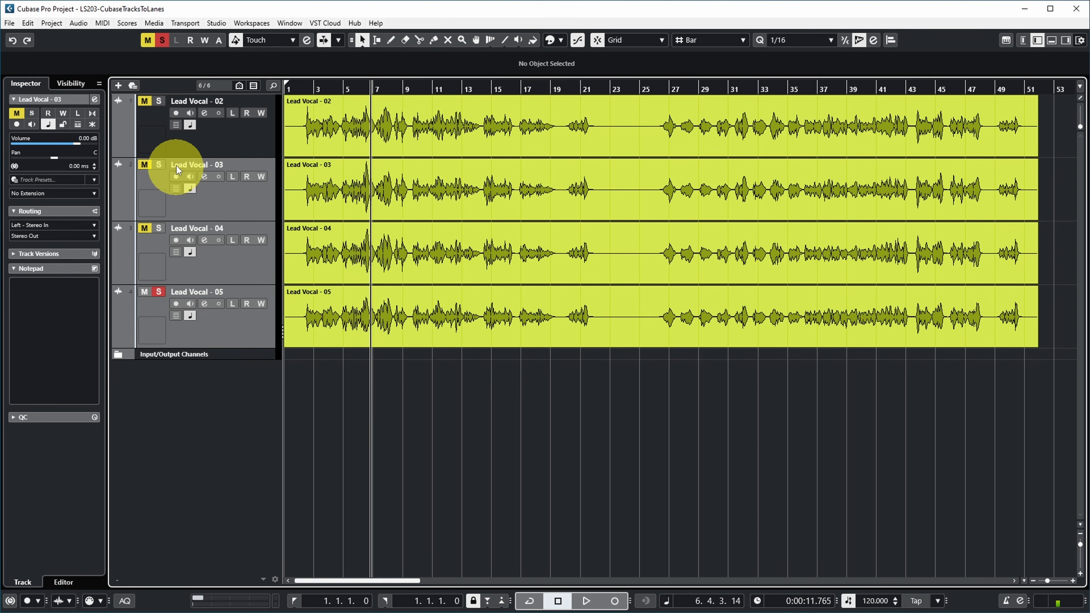
click(174, 126)
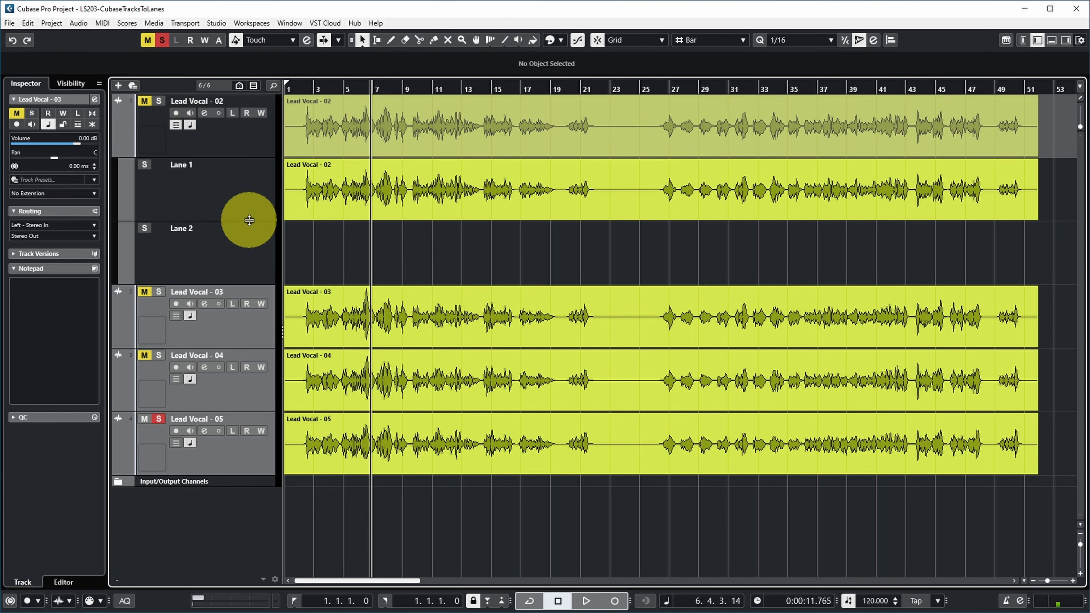
click(339, 316)
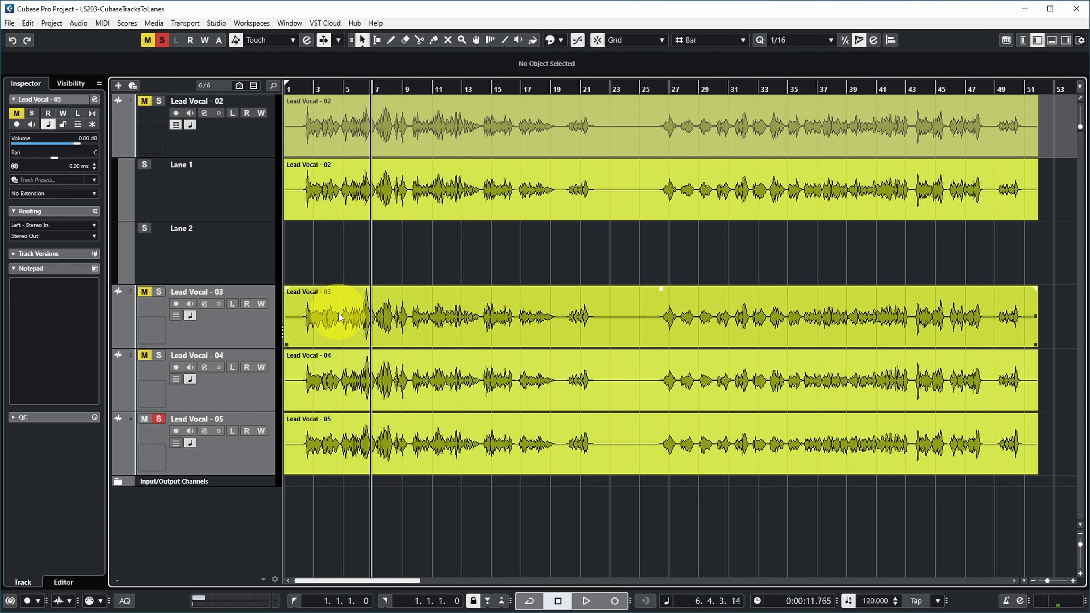
click(339, 315)
drag(339, 313, 408, 253)
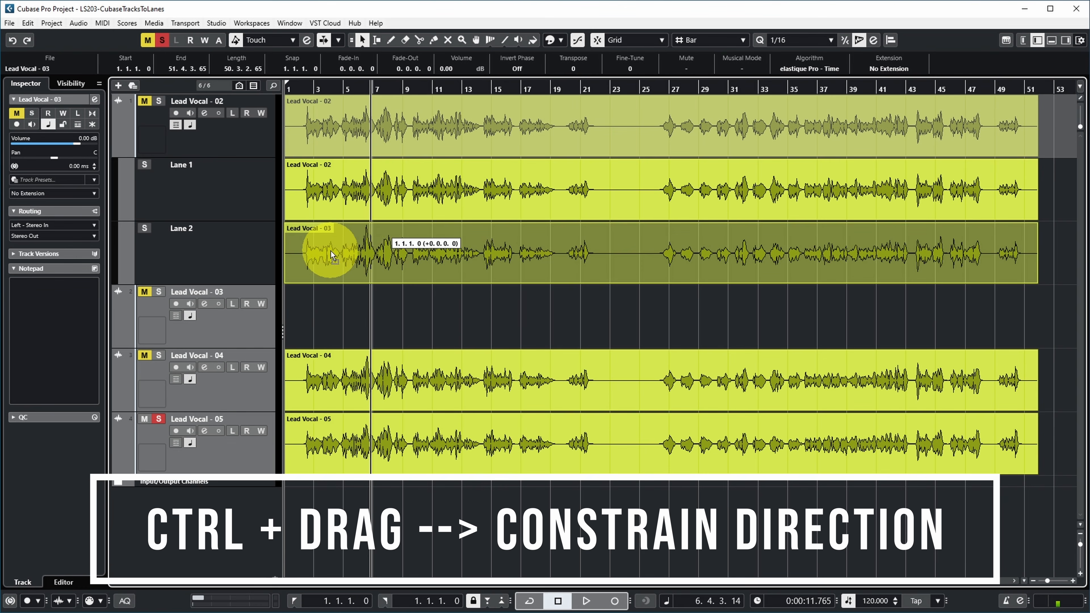
drag(330, 250, 366, 252)
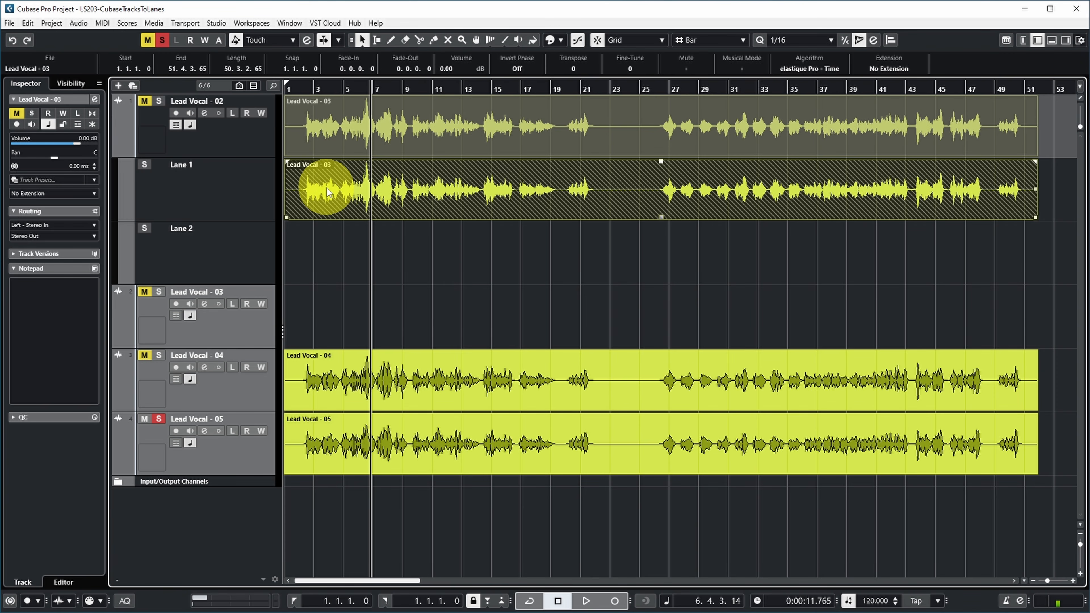
drag(326, 188, 329, 241)
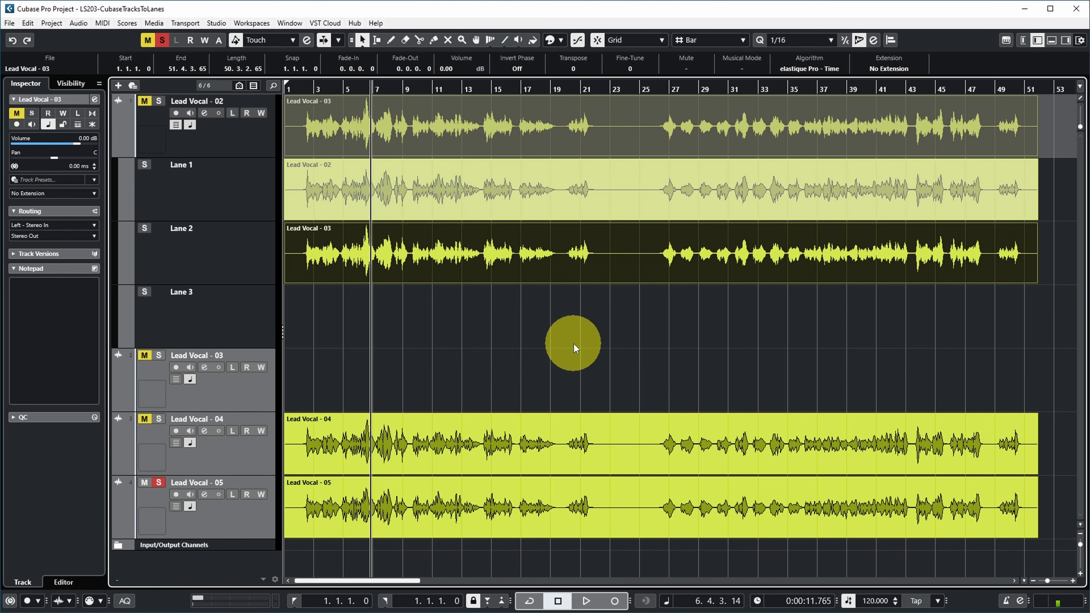
Move the Lead Vocal - 04 event into Lane 3 and the Lead Vocal - 05 event into the next empty lane, keeping their start times
click(348, 442)
drag(347, 442, 330, 312)
click(469, 394)
click(327, 202)
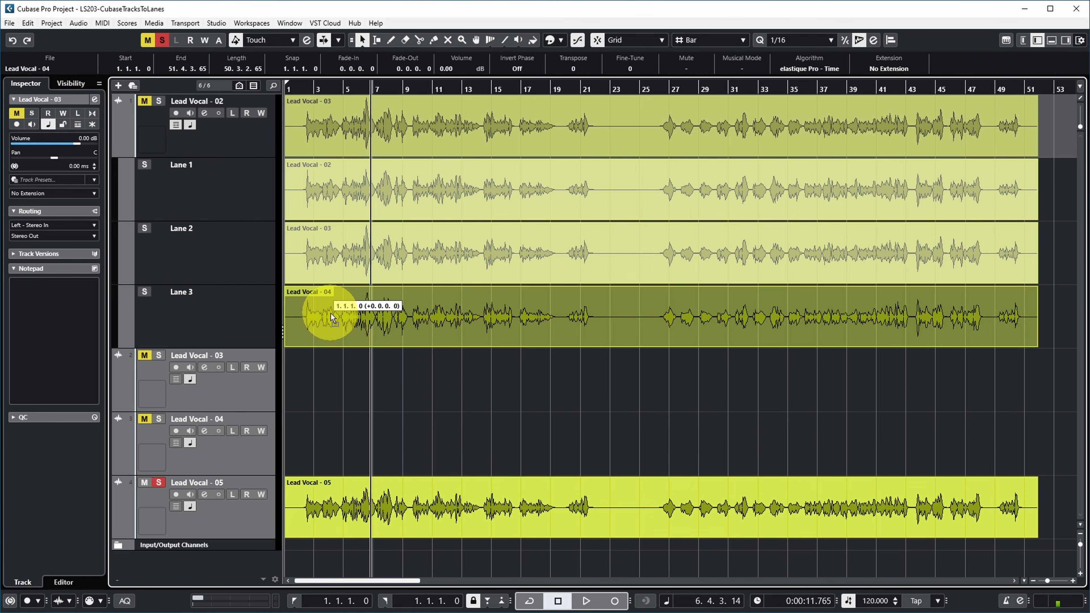
drag(331, 312, 330, 313)
mouse_move(329, 558)
mouse_down()
mouse_move(348, 397)
mouse_move(346, 178)
mouse_move(311, 414)
mouse_move(335, 368)
mouse_up()
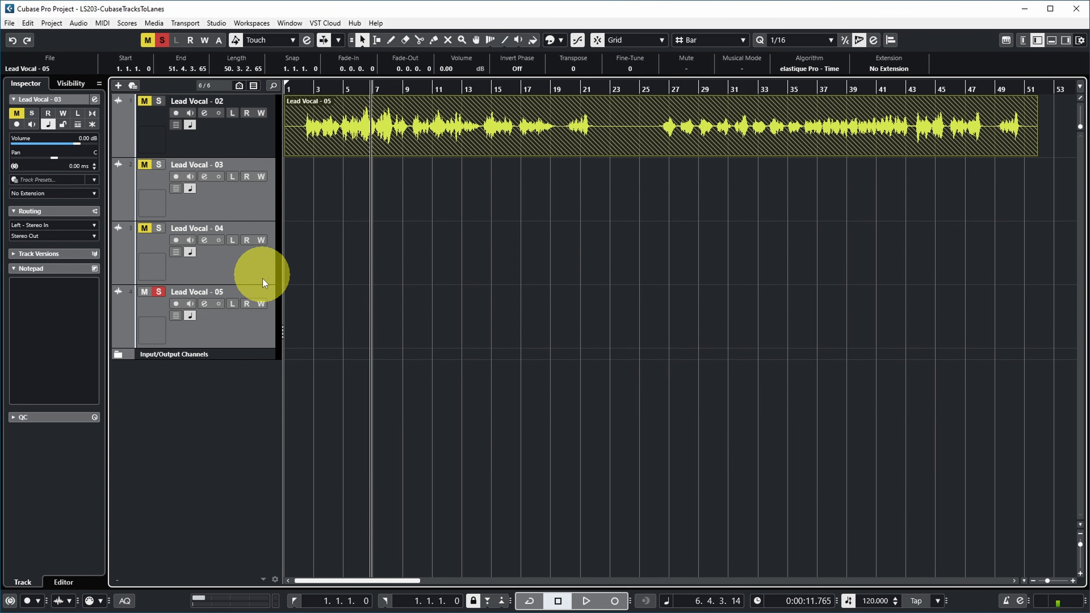
Delete all four Lead Vocal tracks, including the events they contain
click(235, 144)
shift+click(248, 326)
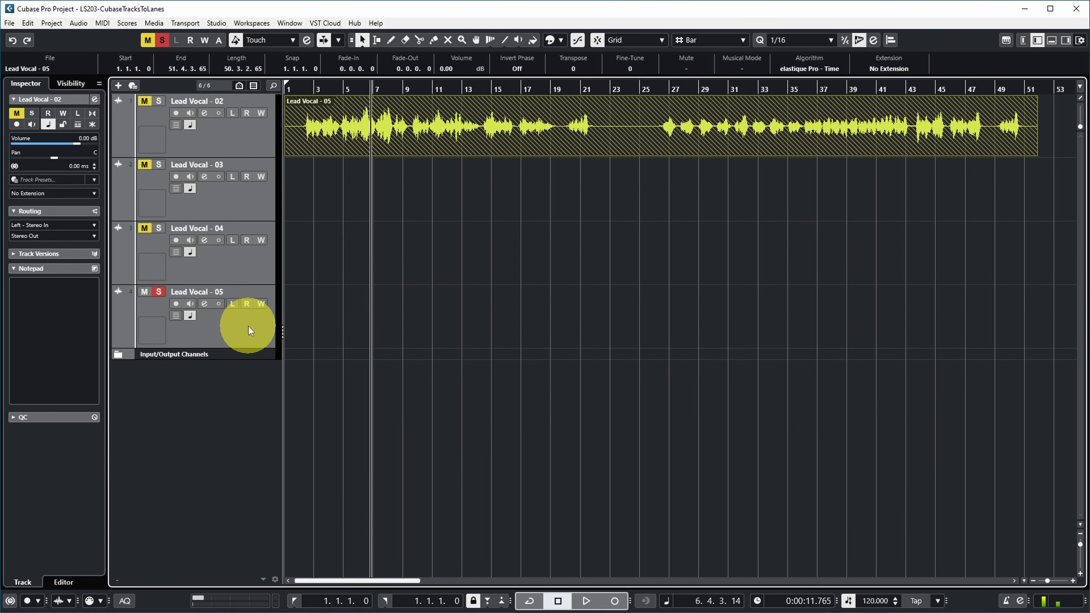
right_click(226, 260)
click(274, 307)
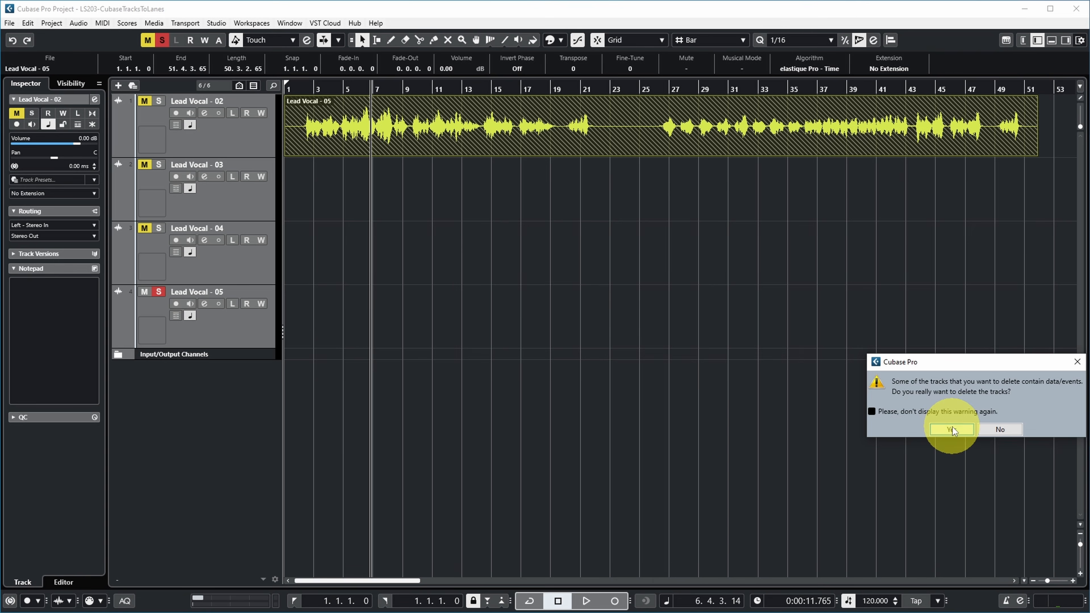
click(952, 426)
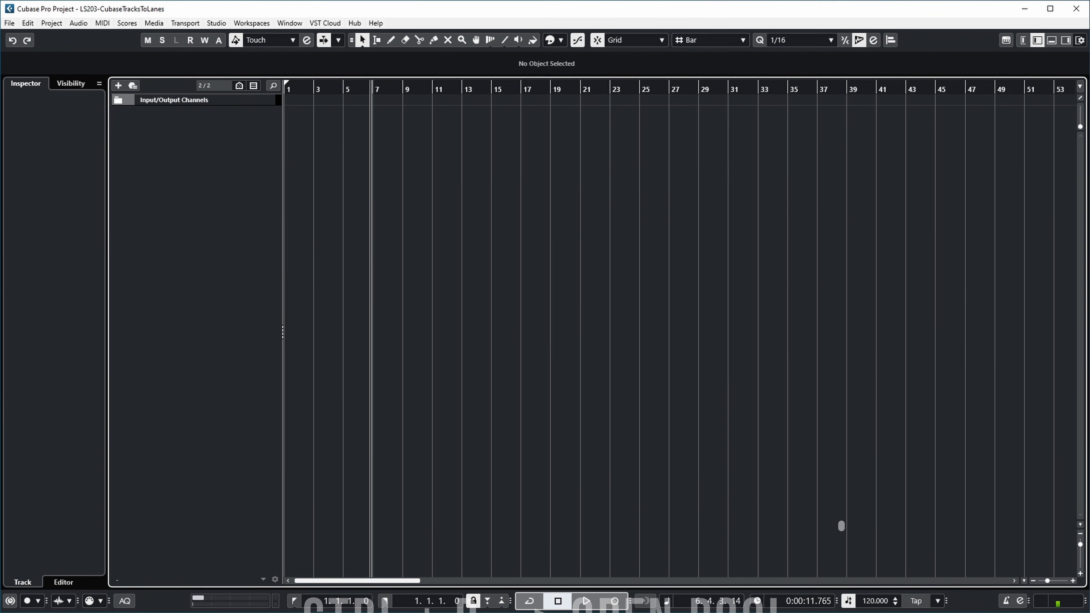
Open the Pool to view the Lead Vocal clips, and set the project cursor to the project start at 1.1.1.0
key(ctrl+p)
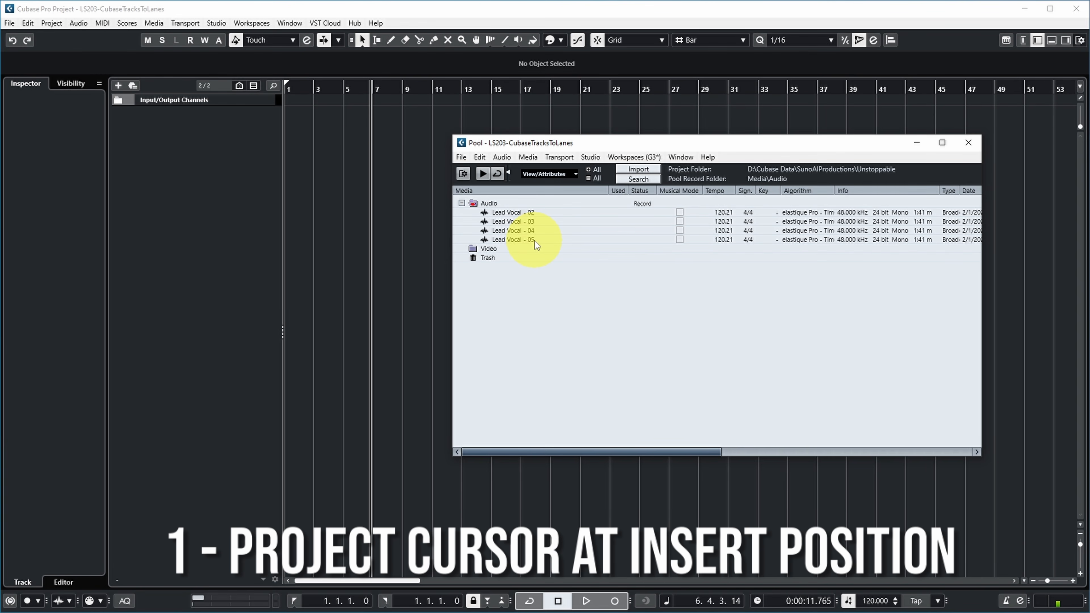
click(300, 90)
drag(301, 91, 282, 91)
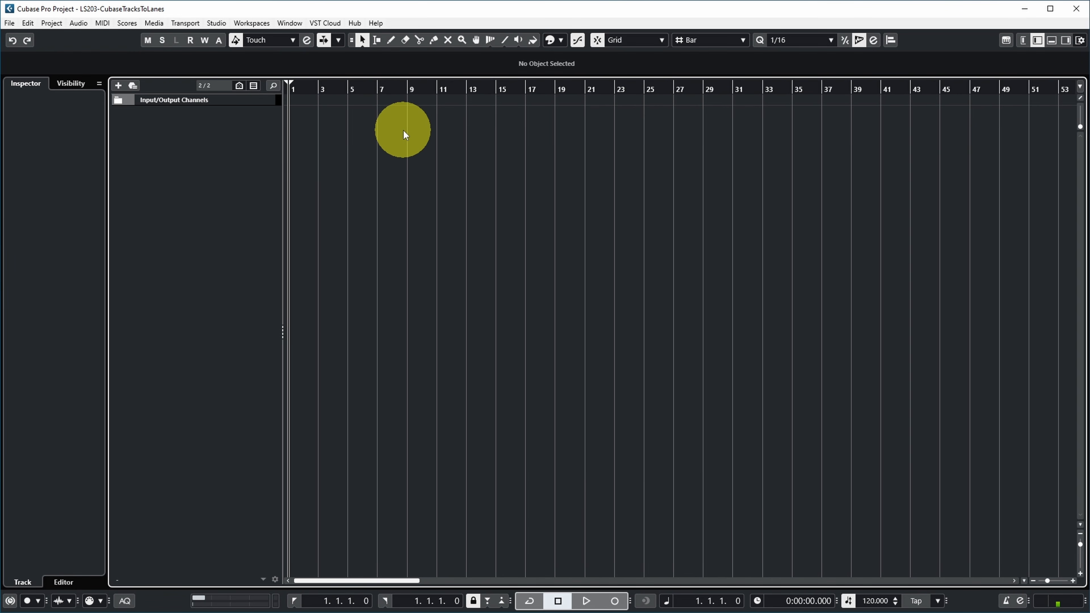
Insert the Pool clips Lead Vocal - 02 to 05 together at the project start, all on one track
key(ctrl+p)
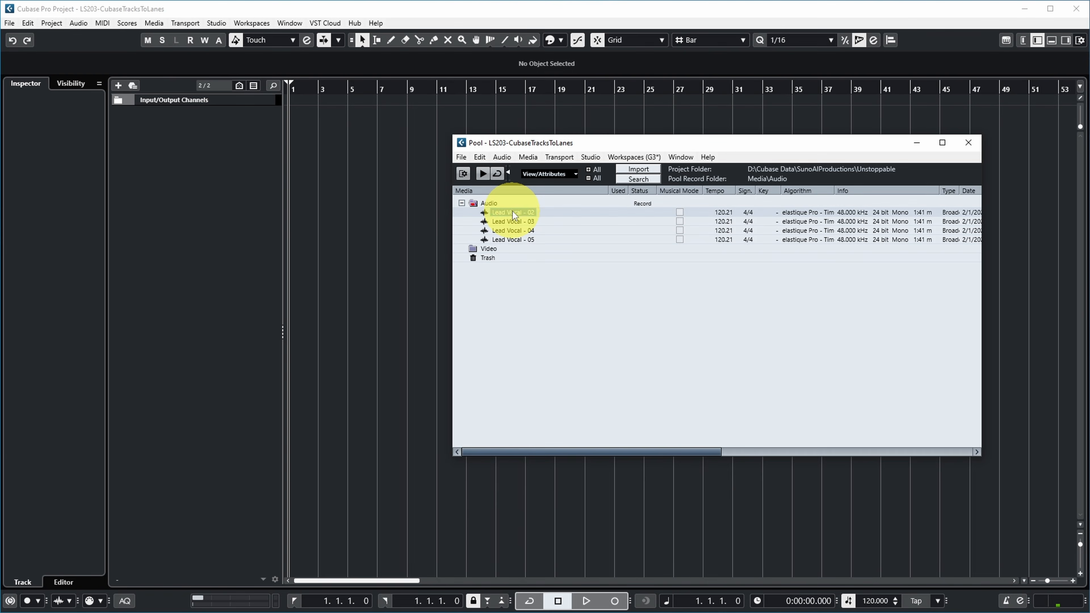
shift+click(506, 236)
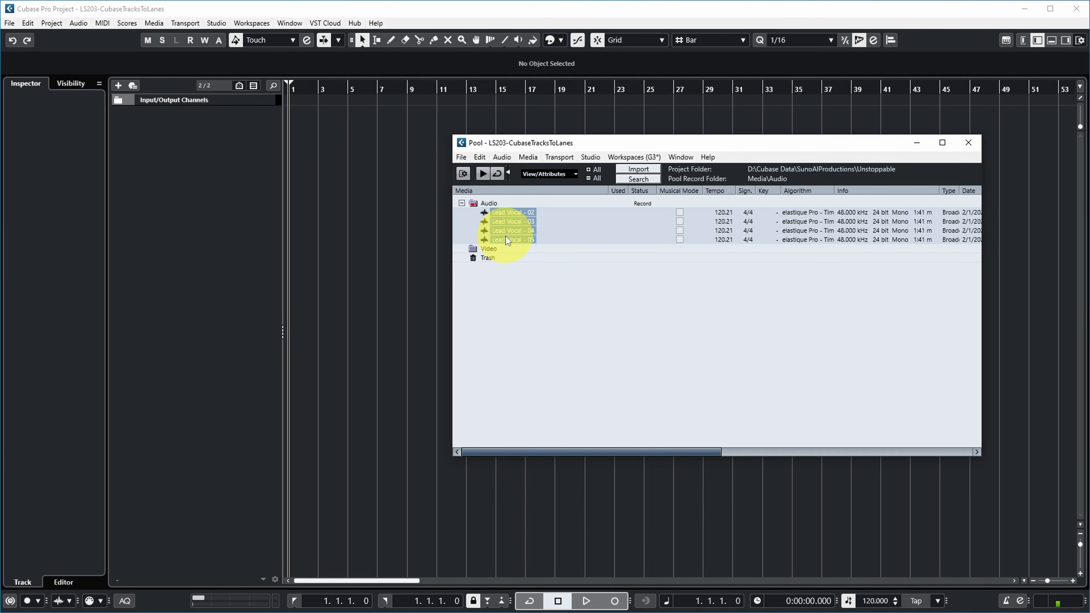
drag(505, 236, 288, 119)
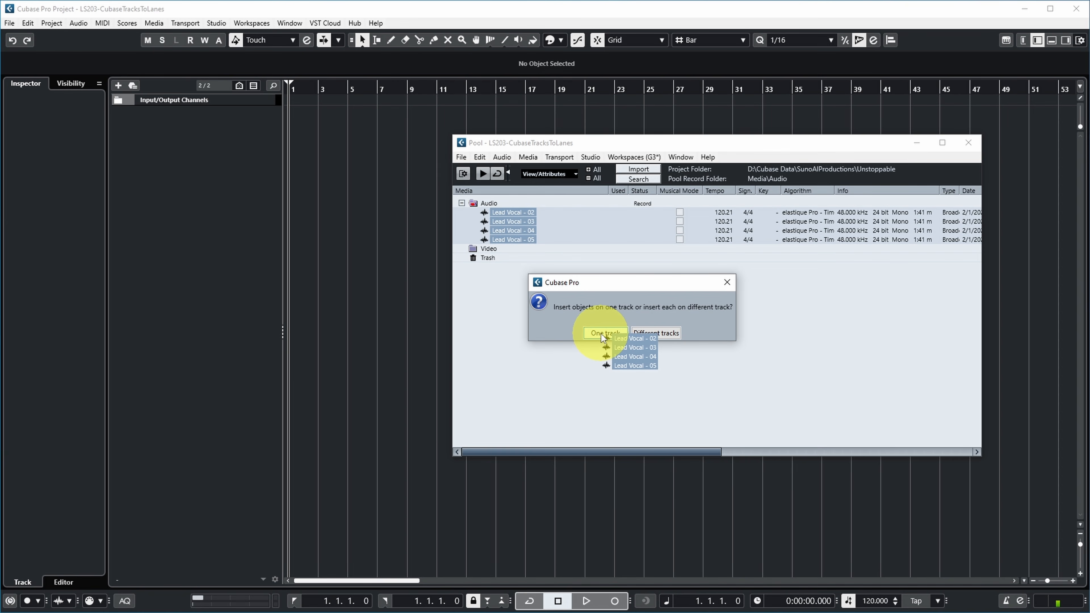
click(601, 334)
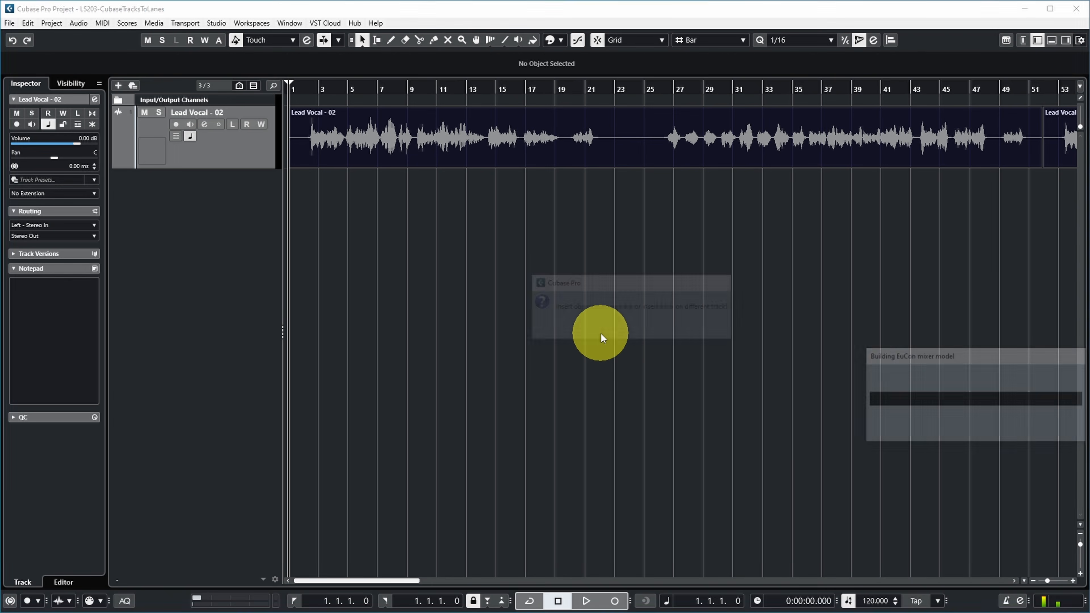
Move the four selected Lead Vocal events to their origin position
key(g)
key(g)
key(g)
key(g)
key(g)
key(g)
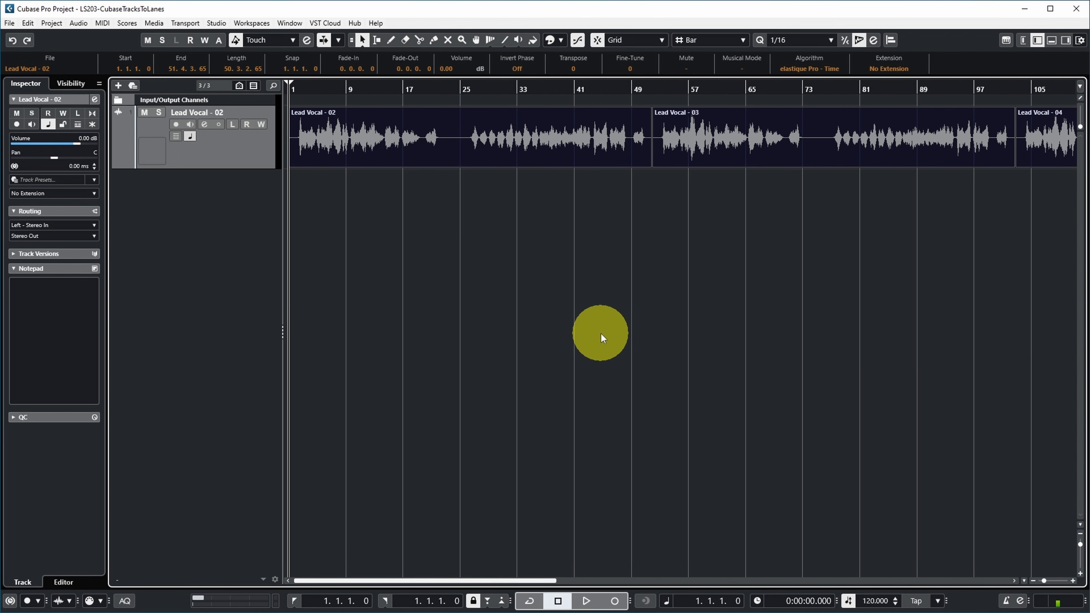
key(g)
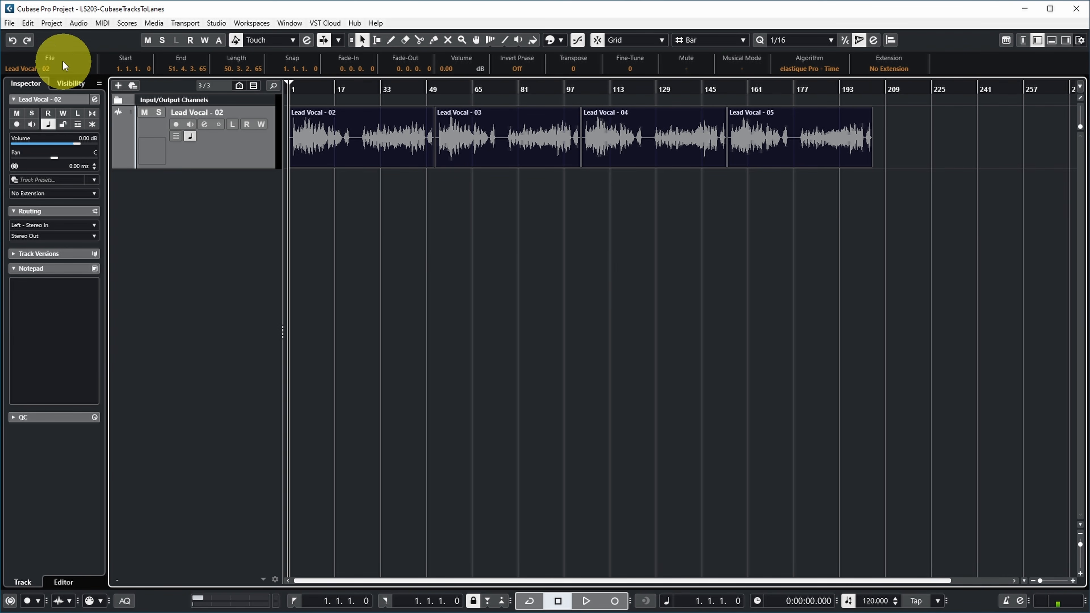
click(28, 24)
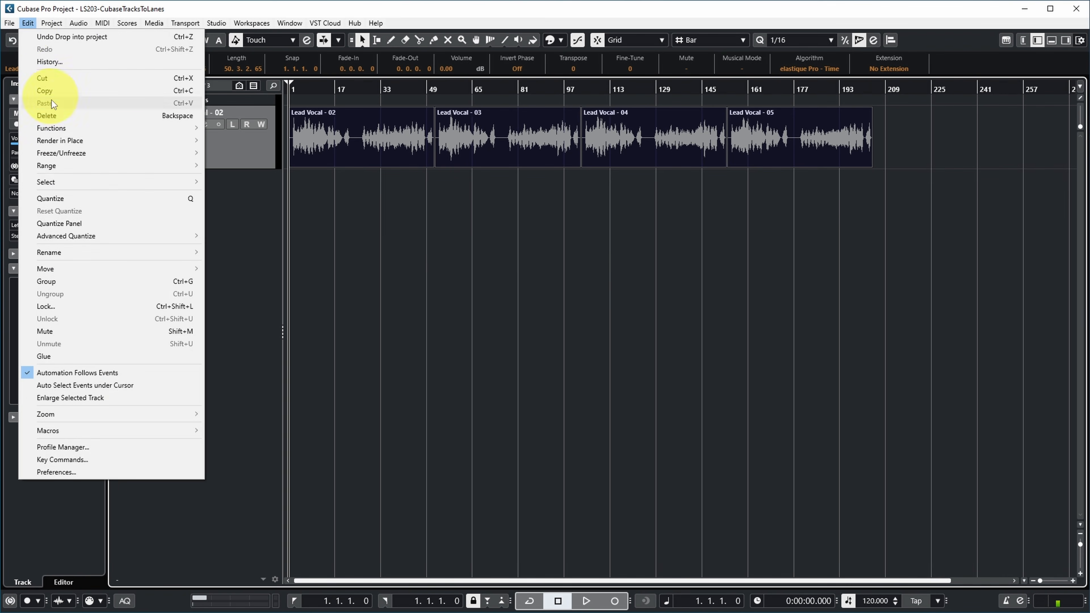
mouse_move(79, 269)
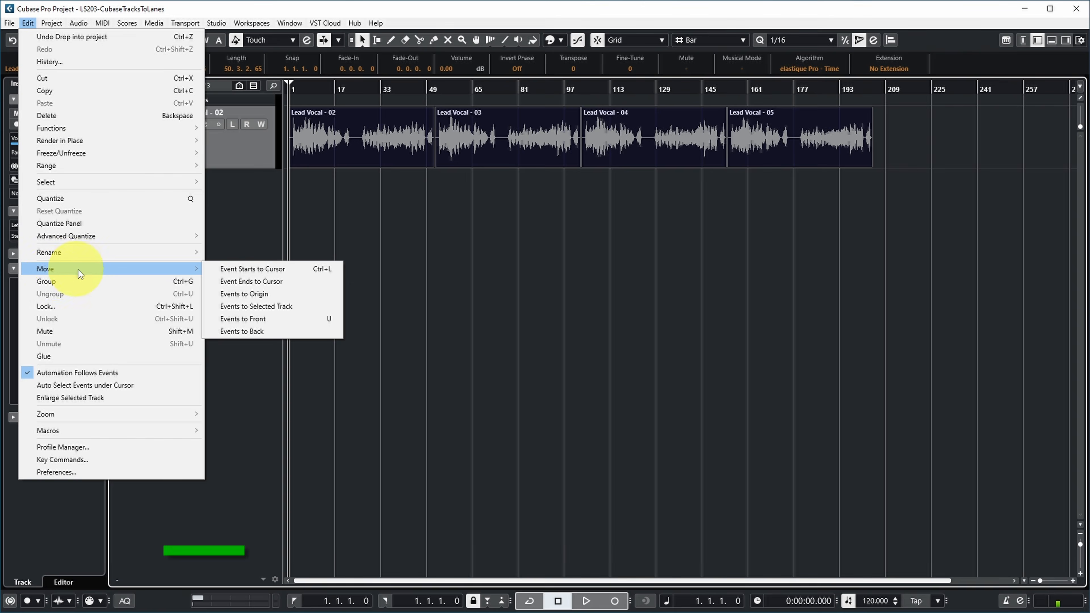
click(260, 295)
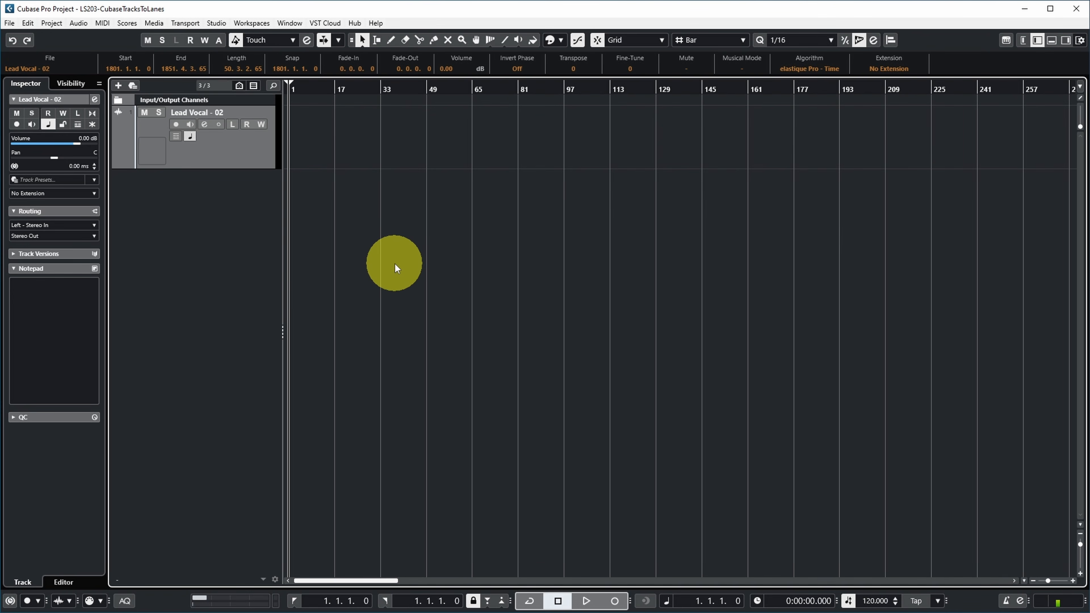
Locate the moved events on the timeline and check the Origin Time of the four clips in the Pool
key(g)
key(g)
key(g)
key(g)
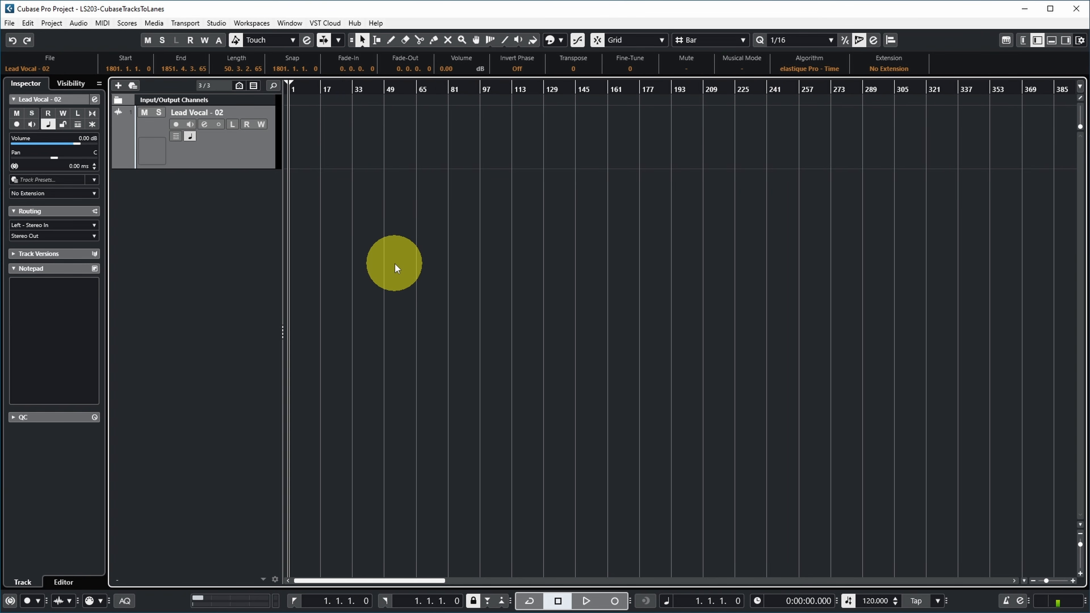
key(g)
key(g)
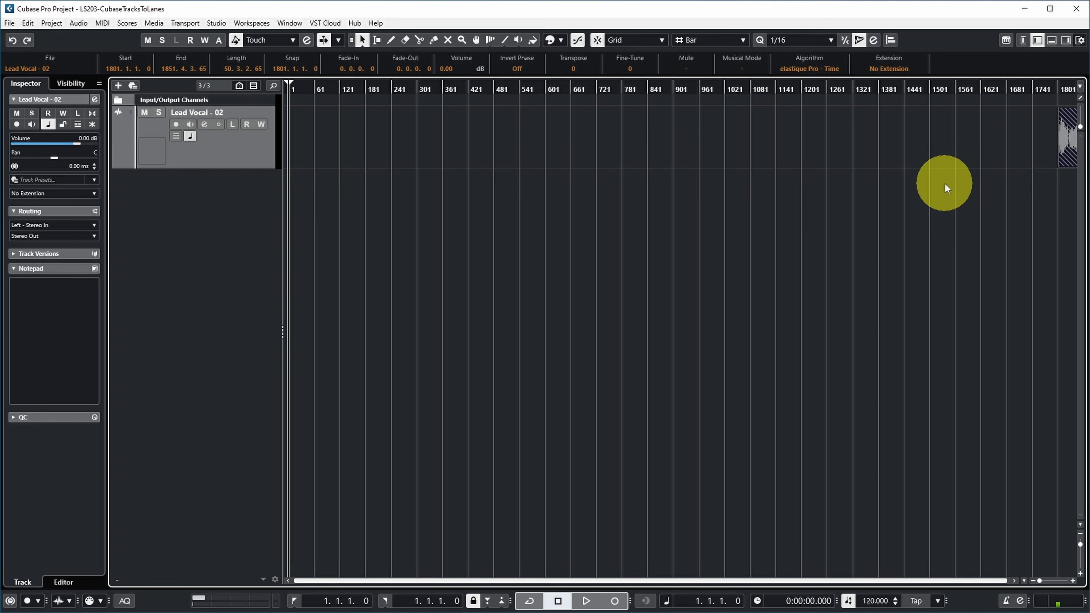
key(ctrl+p)
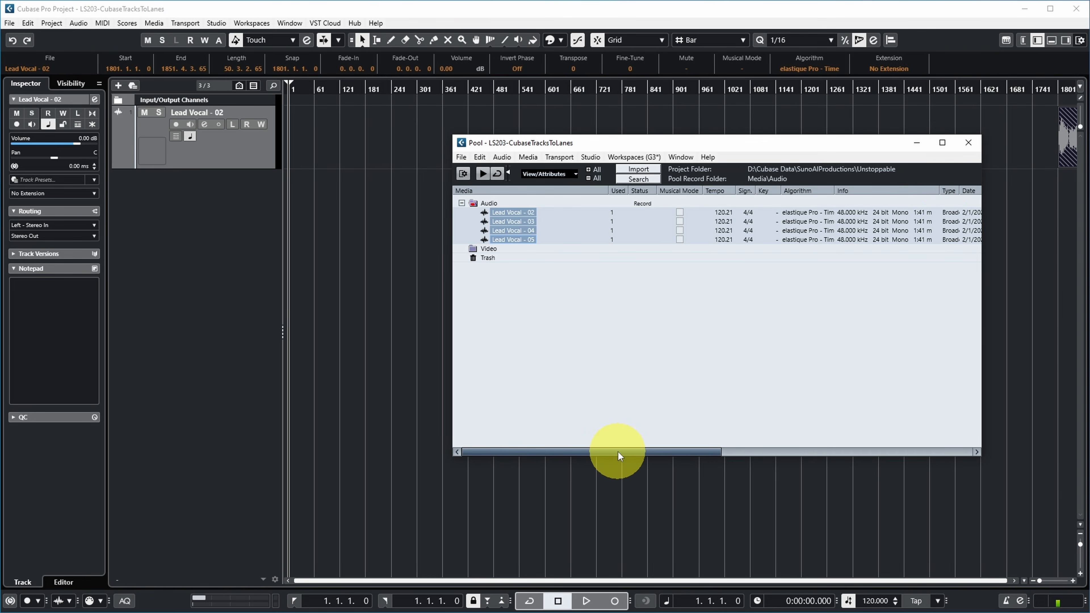
drag(618, 451, 746, 451)
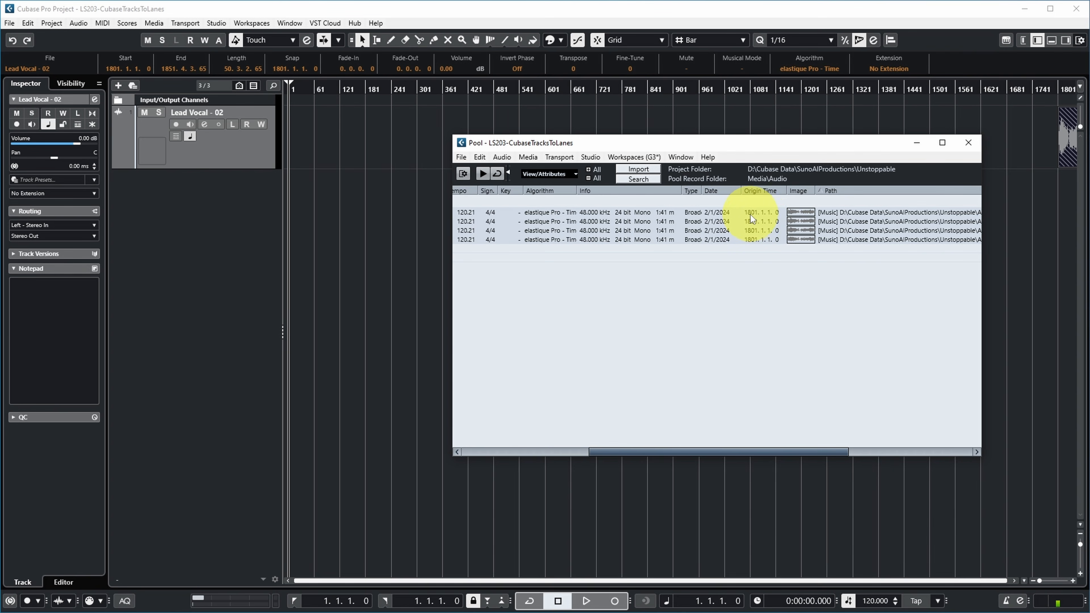
click(970, 143)
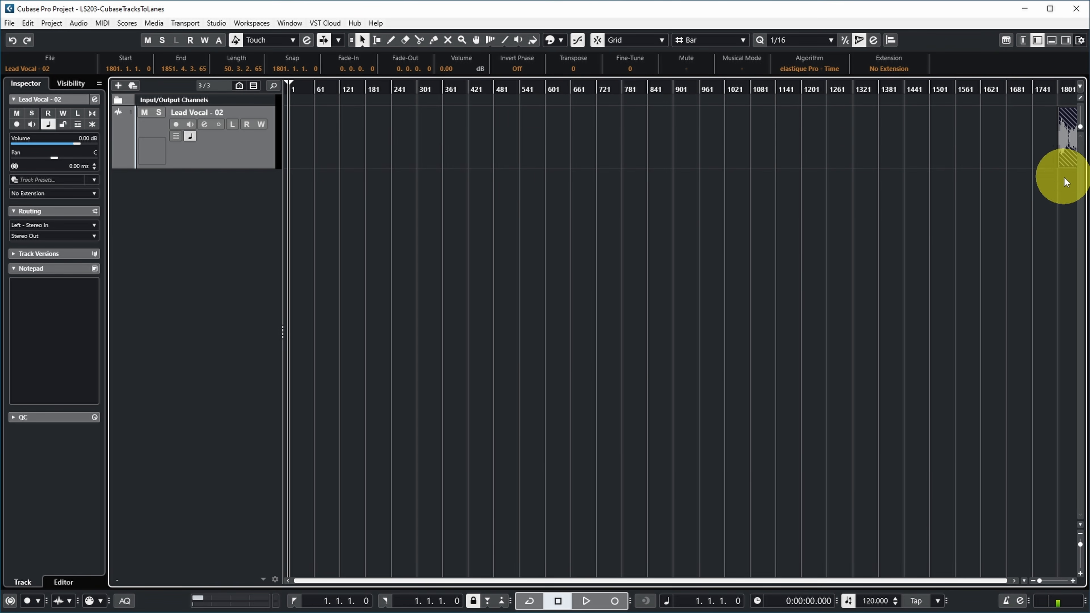
Move the starts of the stacked events to the project cursor at bar 1 and show the lanes of the Lead Vocal - 02 track
click(26, 26)
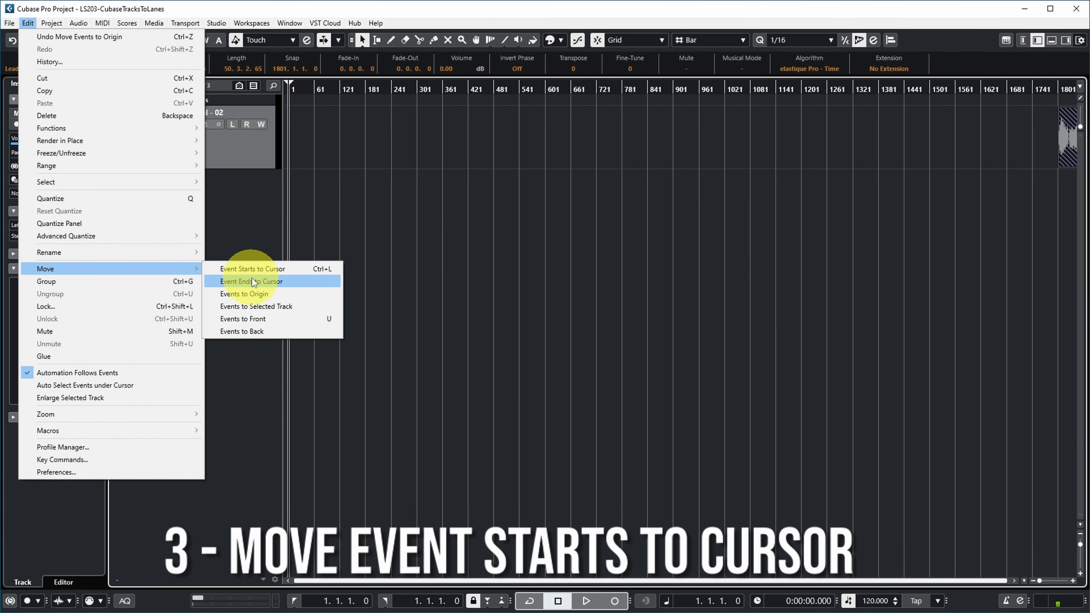
click(284, 270)
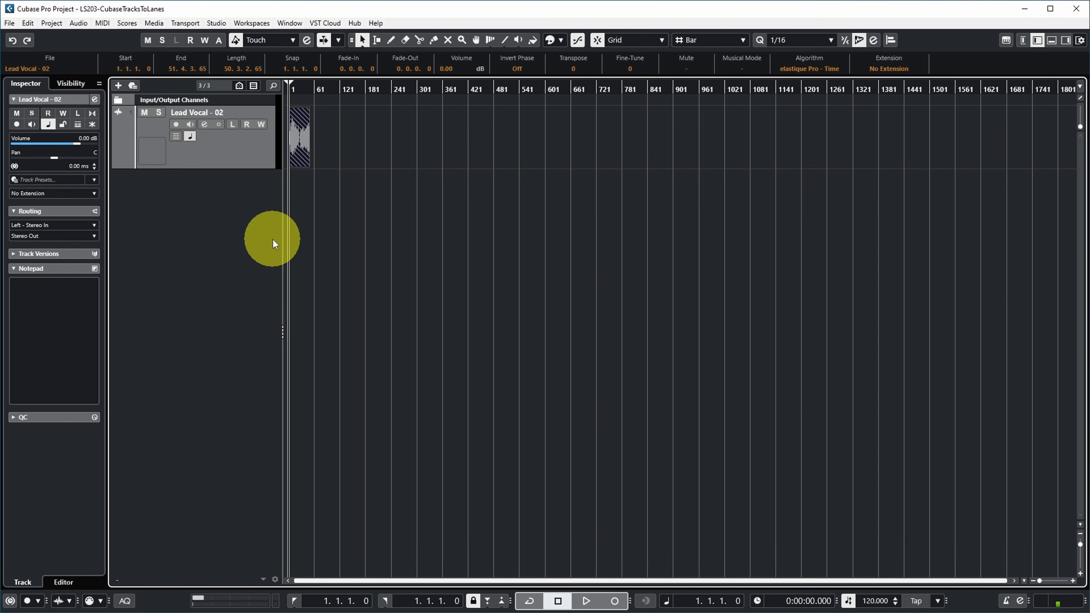
key(h)
key(h)
key(h)
key(h)
key(h)
key(h)
key(h)
key(h)
key(h)
key(h)
key(h)
key(h)
key(h)
key(h)
key(h)
key(h)
key(h)
key(h)
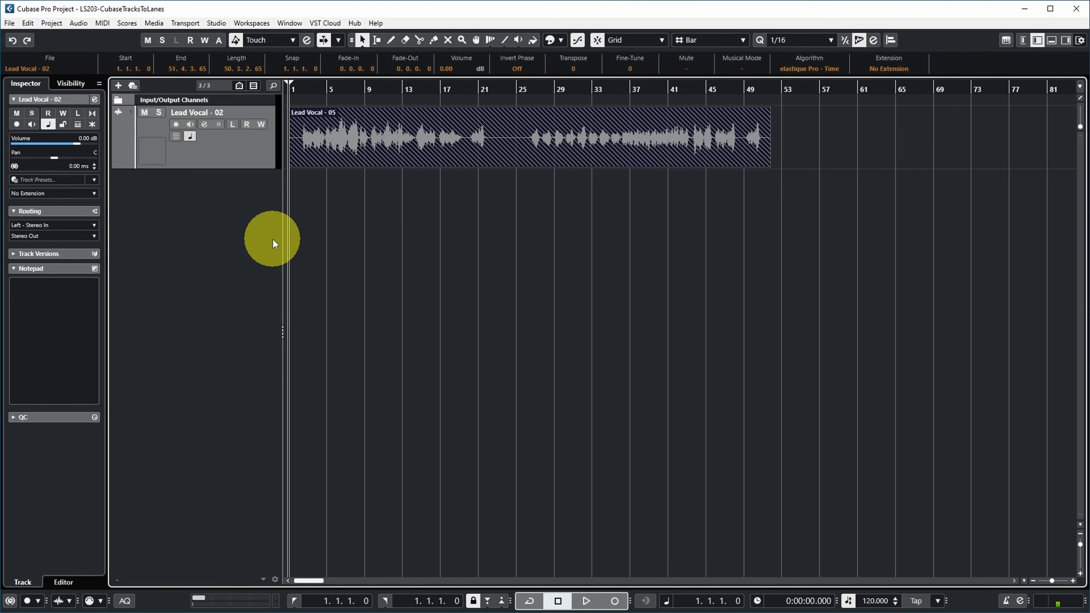
click(176, 137)
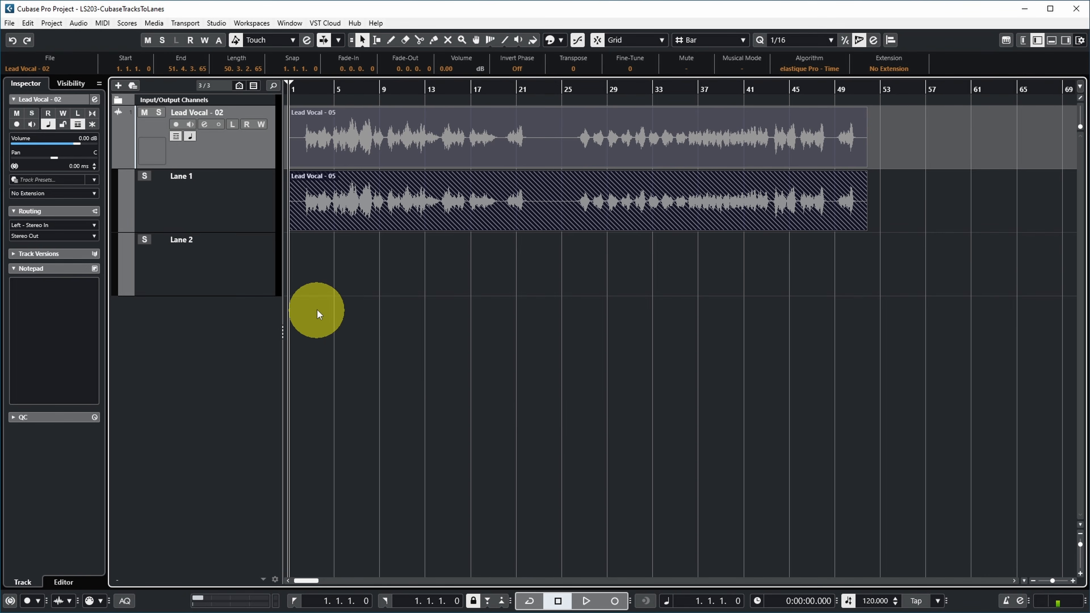
Clean up the lanes of the Lead Vocal - 02 track so each overlapping take gets its own lane
key(Down)
right_click(237, 198)
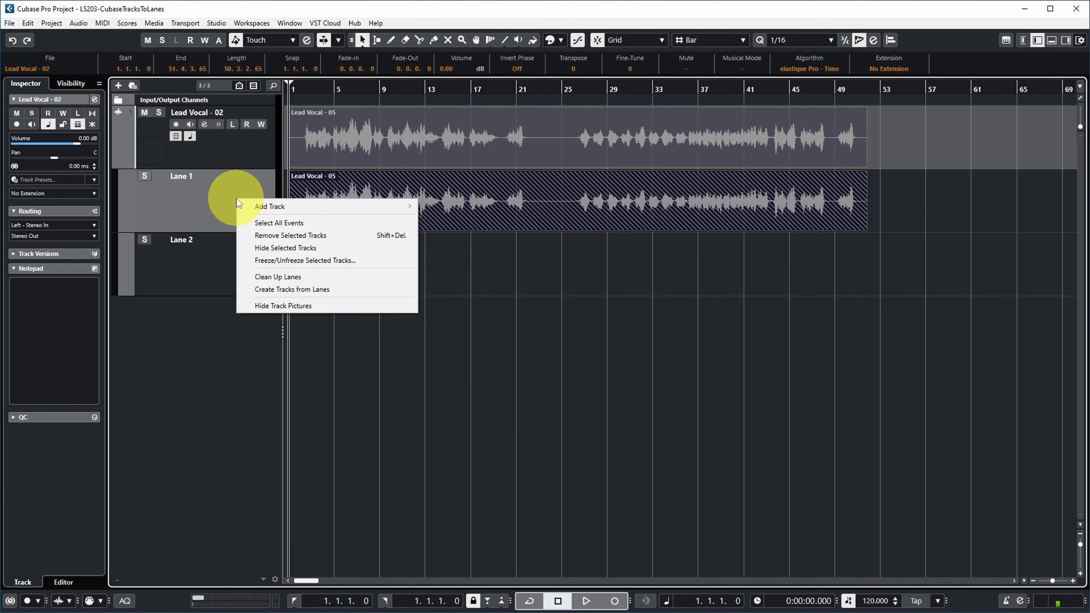
click(281, 278)
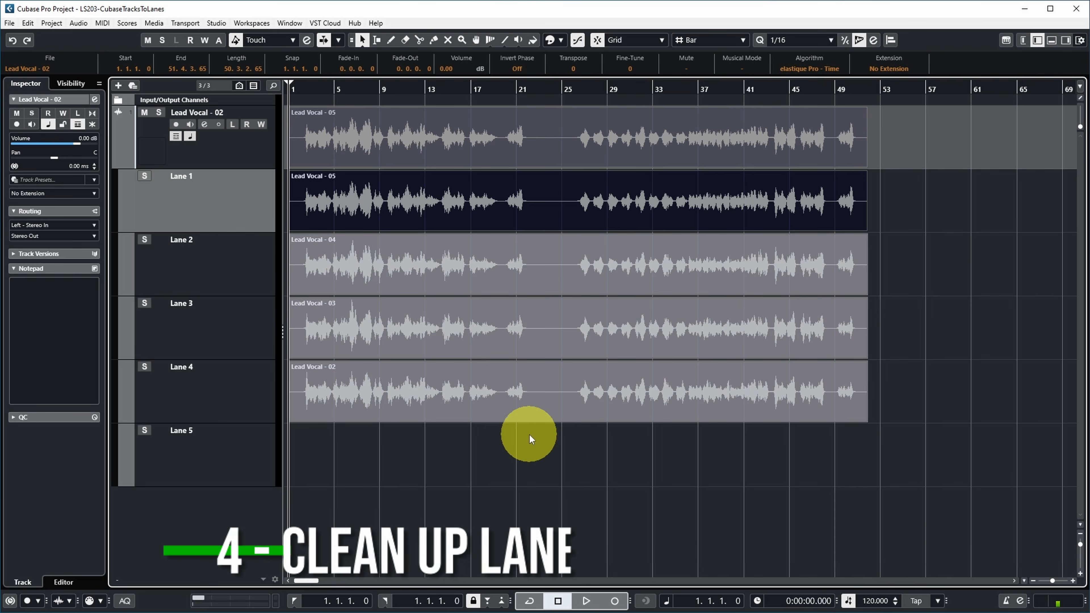
click(547, 477)
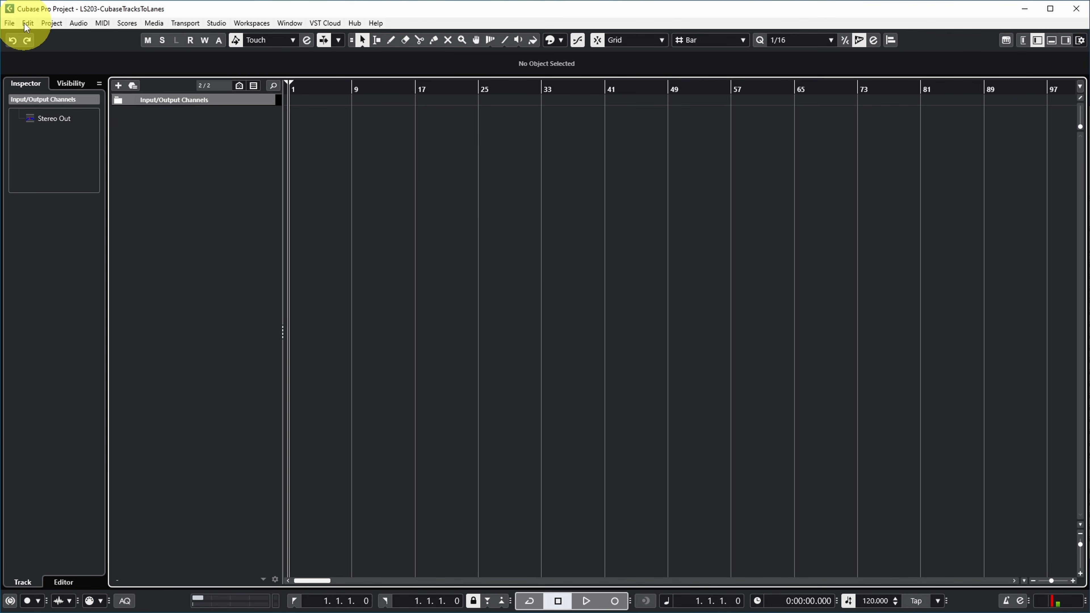
Examine the commands contained in the Move to Lanes macro in the Key Commands settings
click(26, 23)
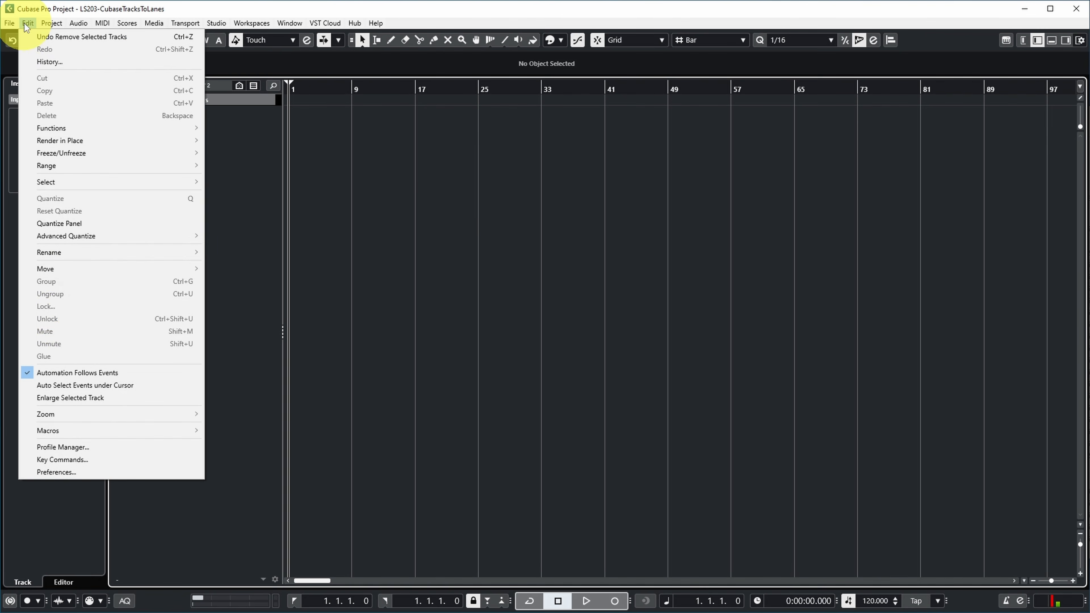
click(61, 460)
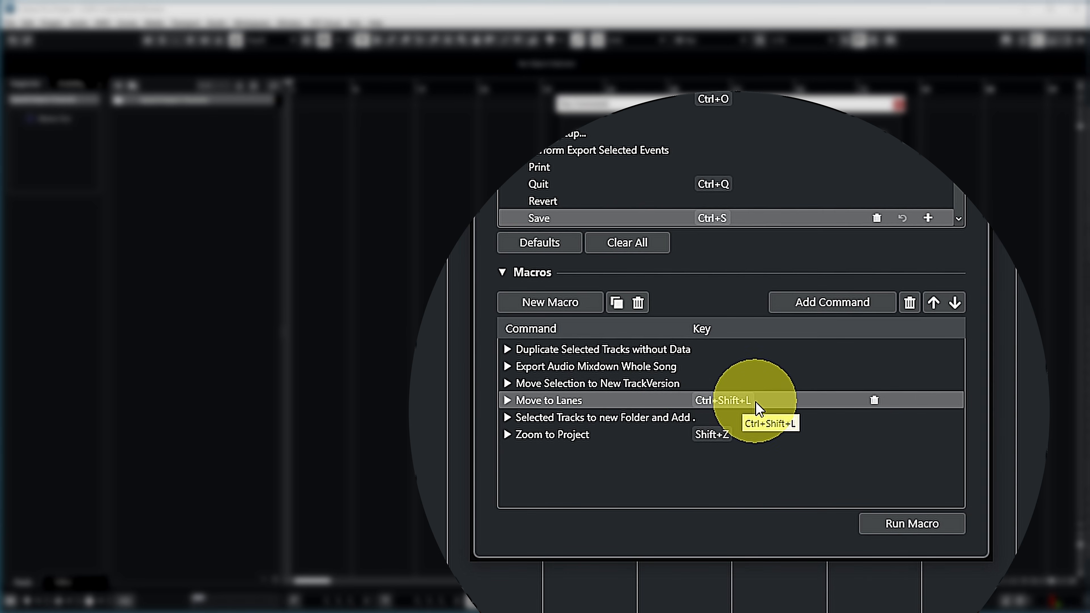
click(507, 400)
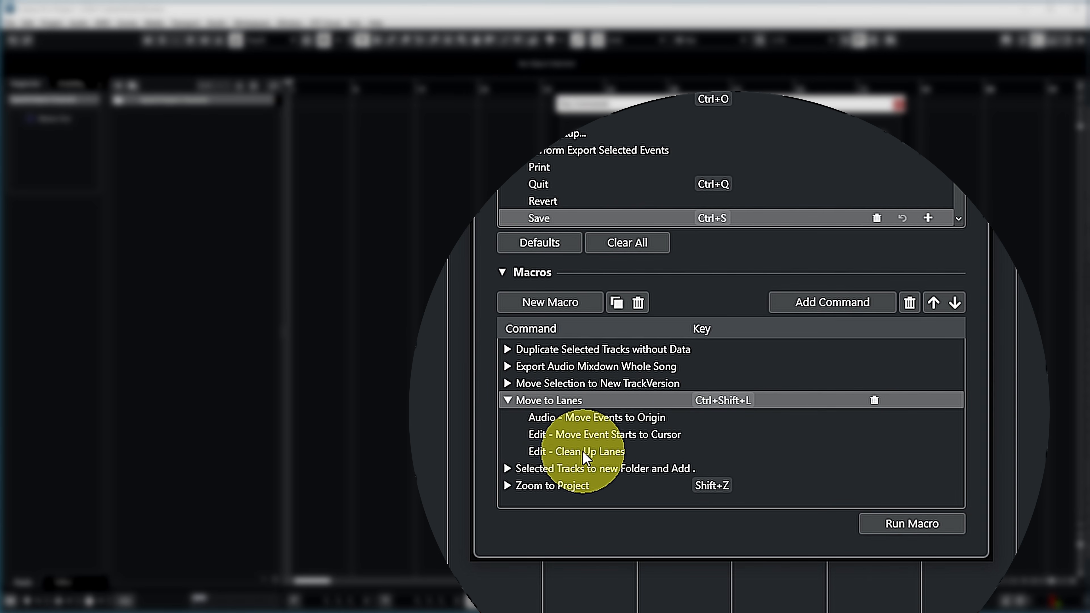
click(618, 418)
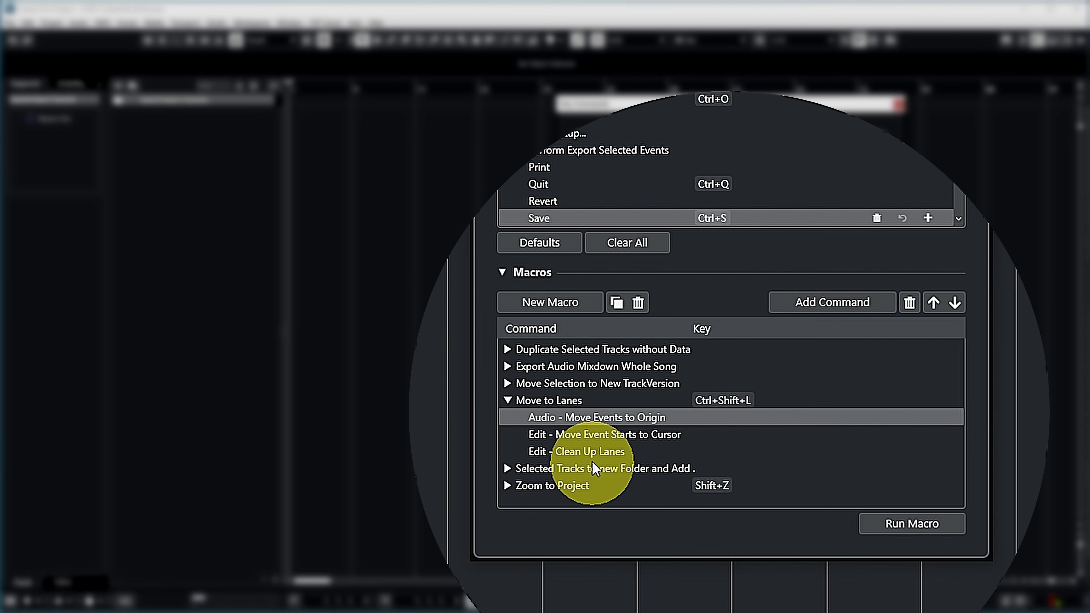
click(715, 433)
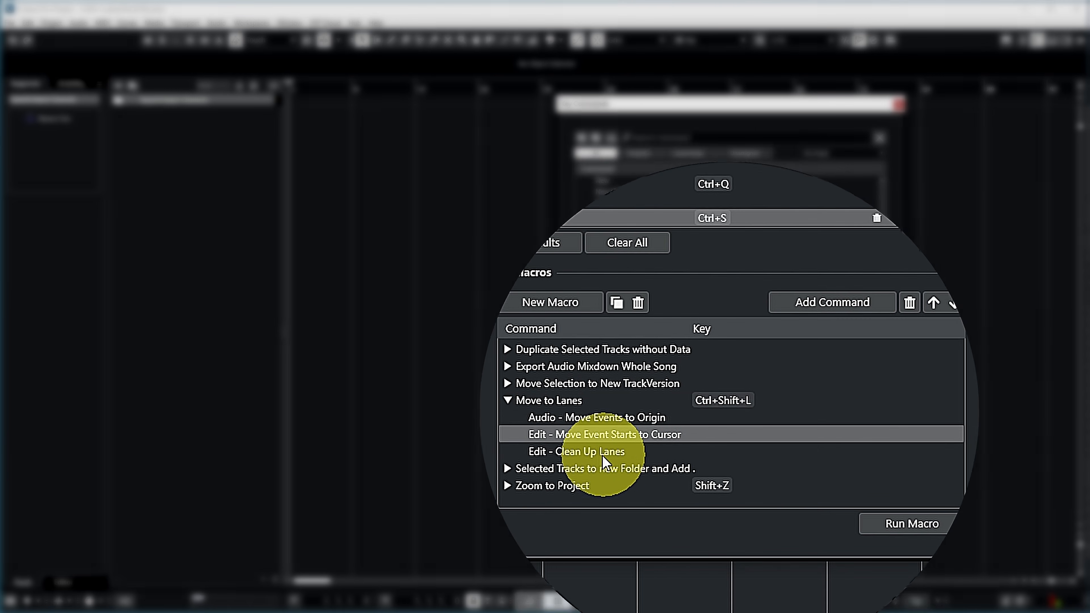
click(729, 438)
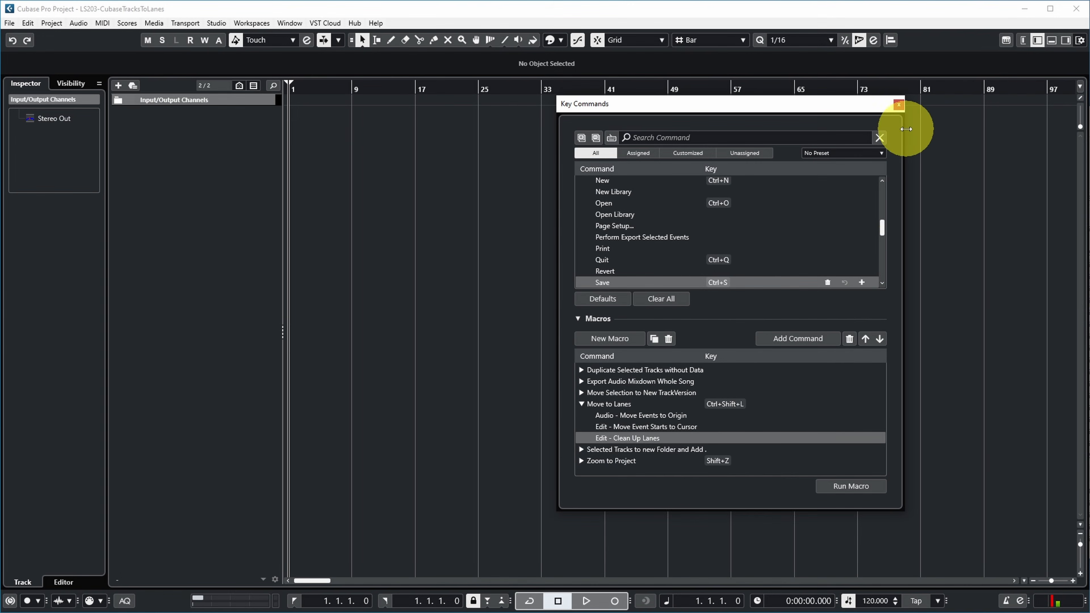
click(897, 105)
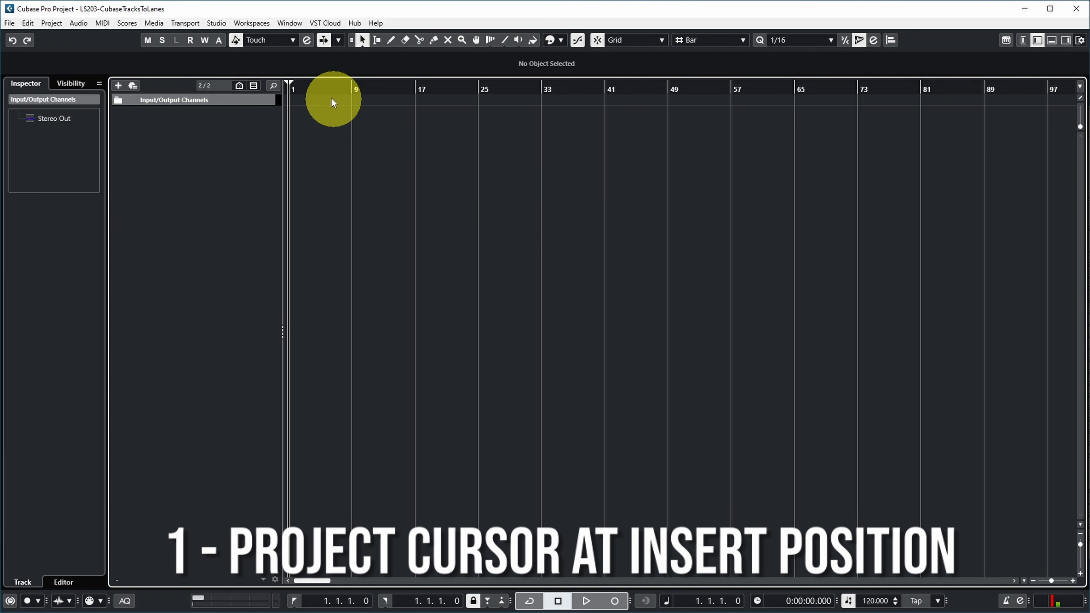
Set the project cursor to bar 2 and import Lead Vocal - 02 to 05 onto one track from bar 9, copying the files to the project folder
click(299, 88)
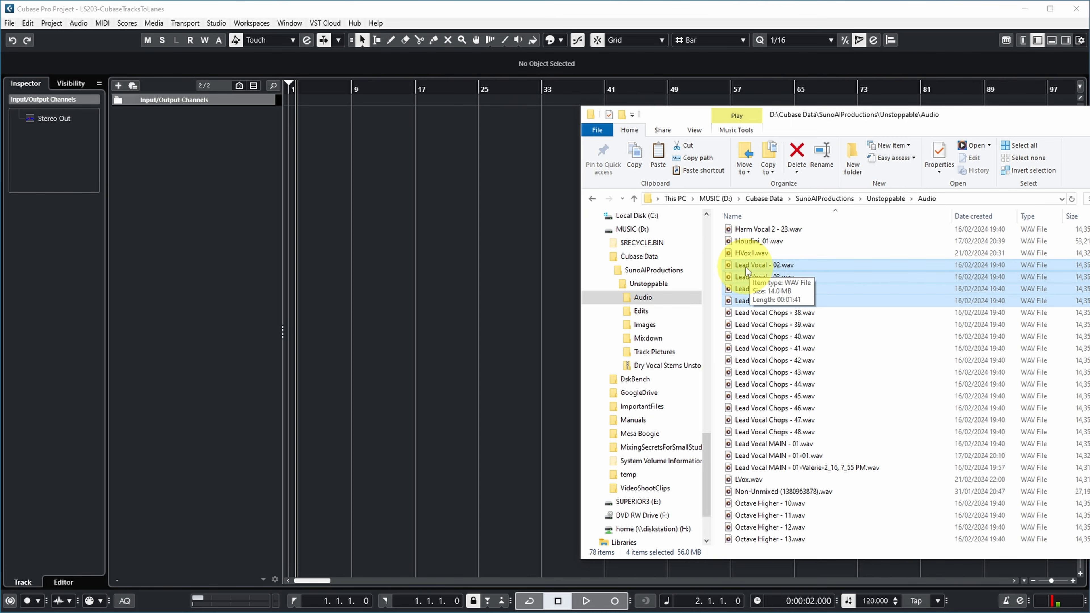
drag(746, 267, 353, 110)
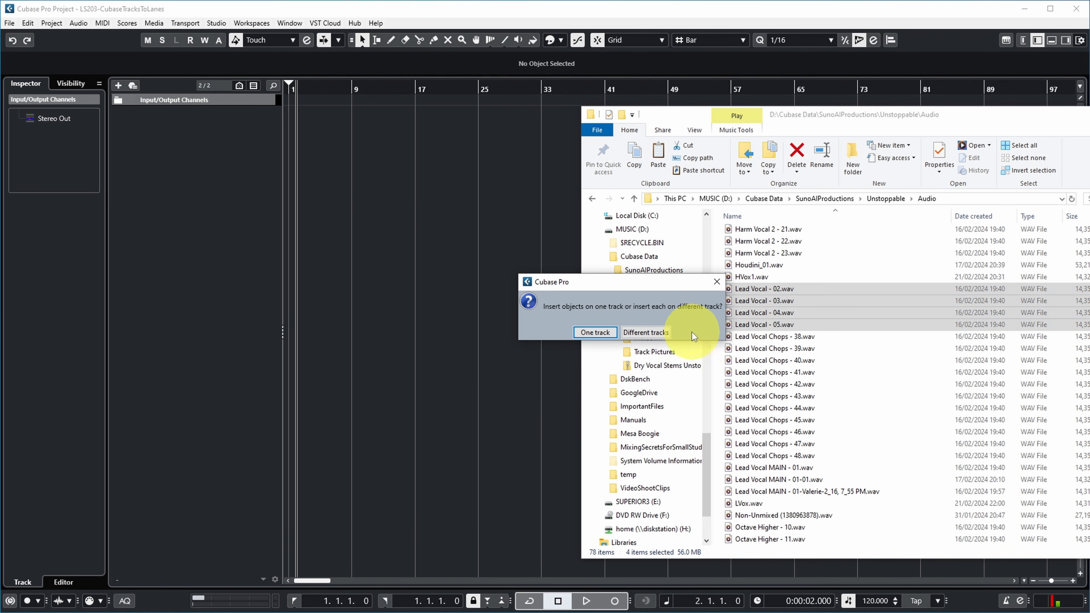
click(596, 333)
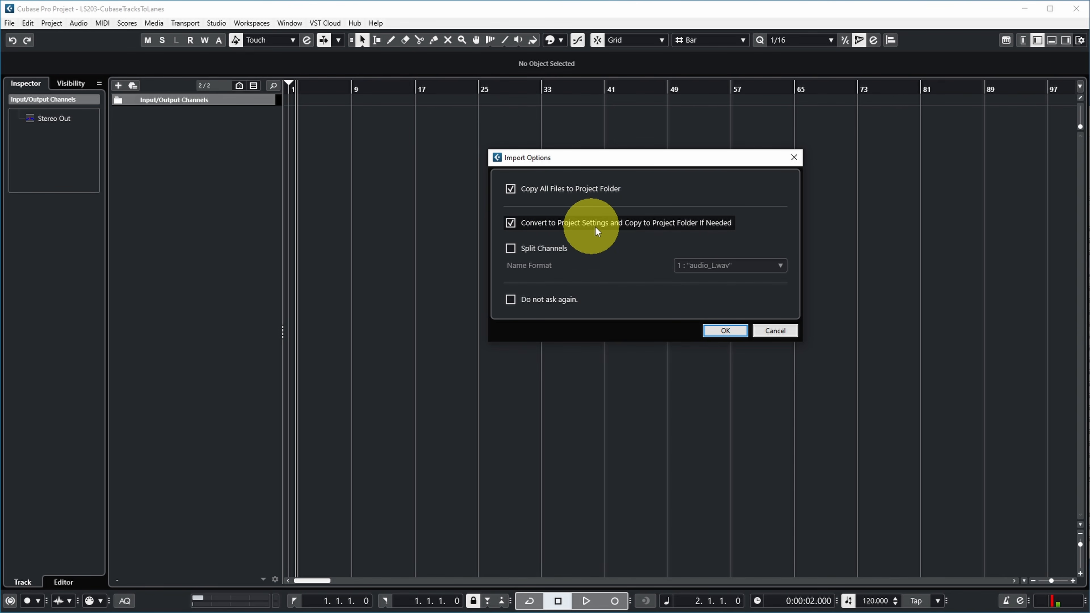
click(723, 331)
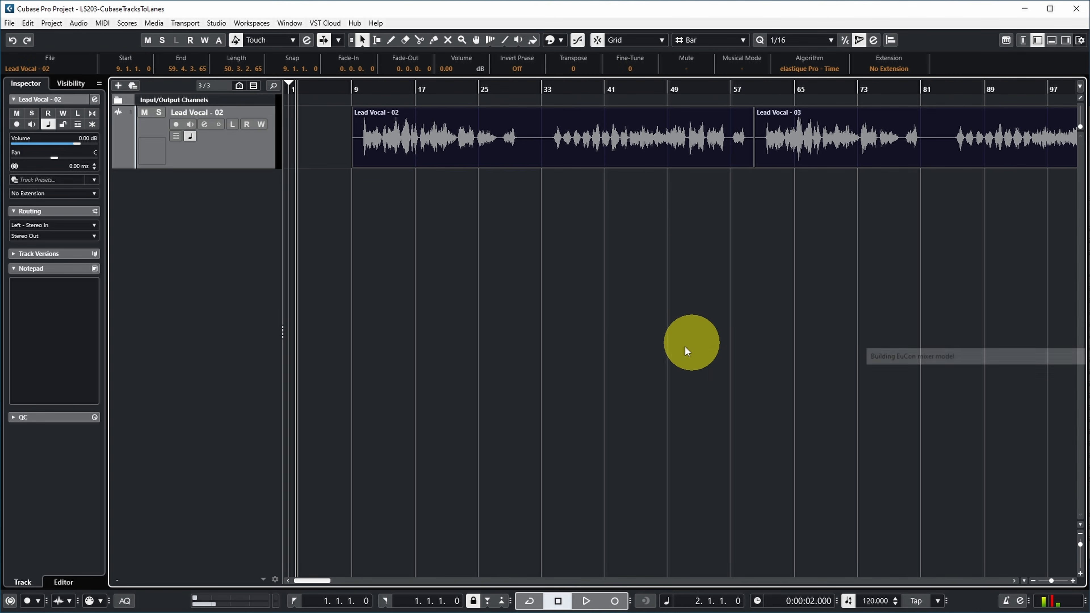
Run the Move to Lanes macro on the four imported Lead Vocal events and show the track's lanes
key(g)
key(g)
key(g)
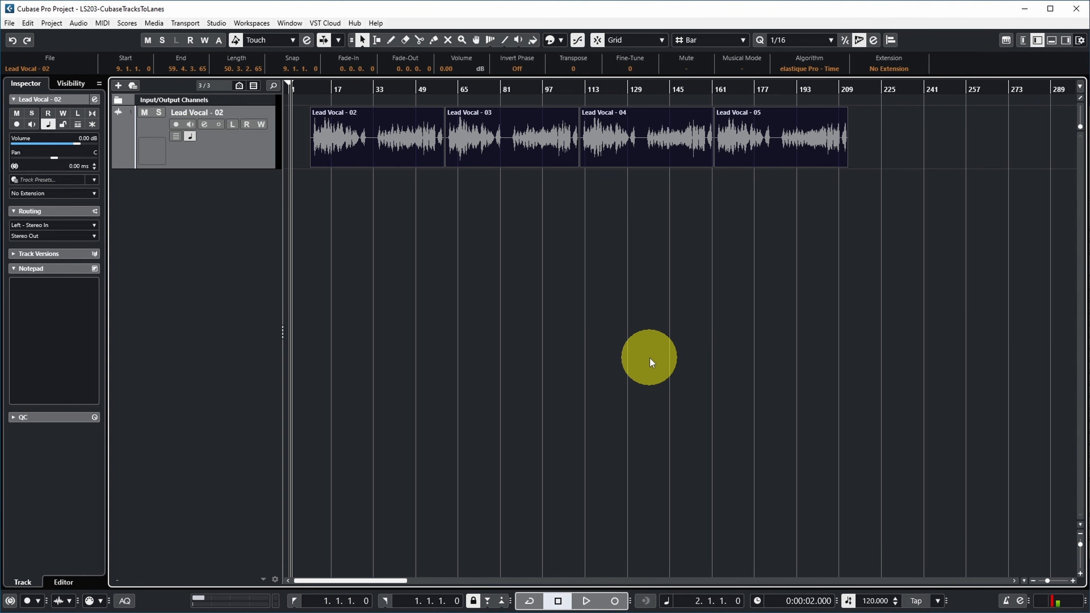
key(h)
key(h)
key(h)
key(h)
key(h)
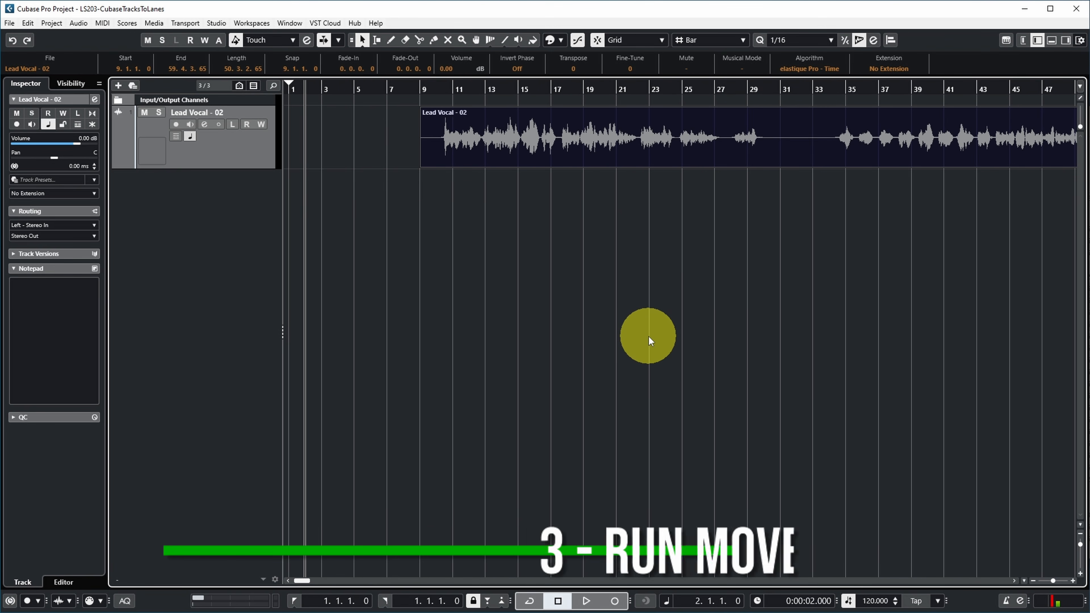
key(ctrl+l)
key(g)
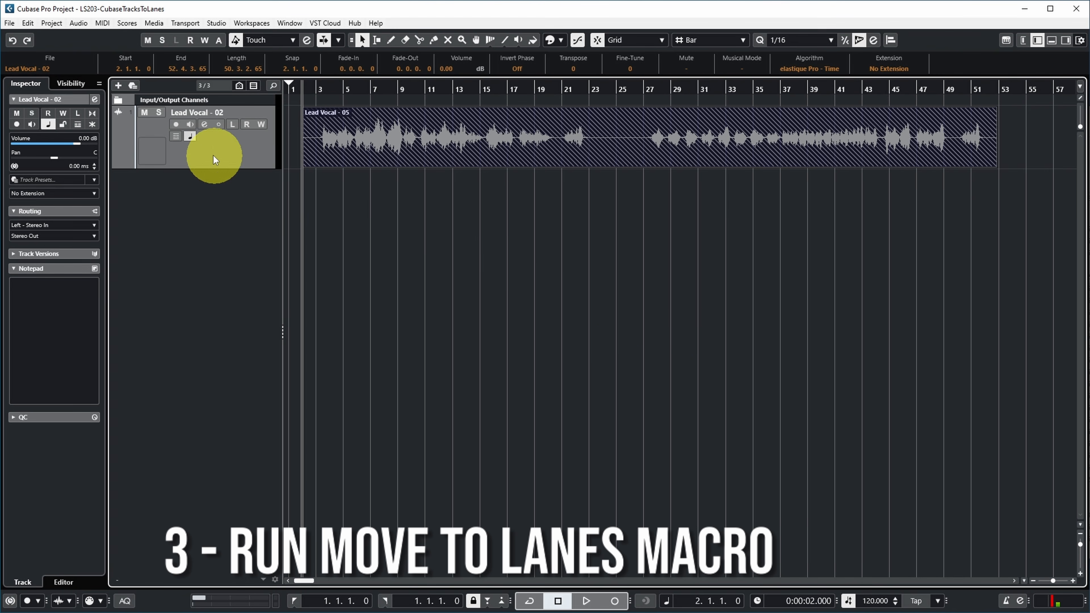
click(176, 137)
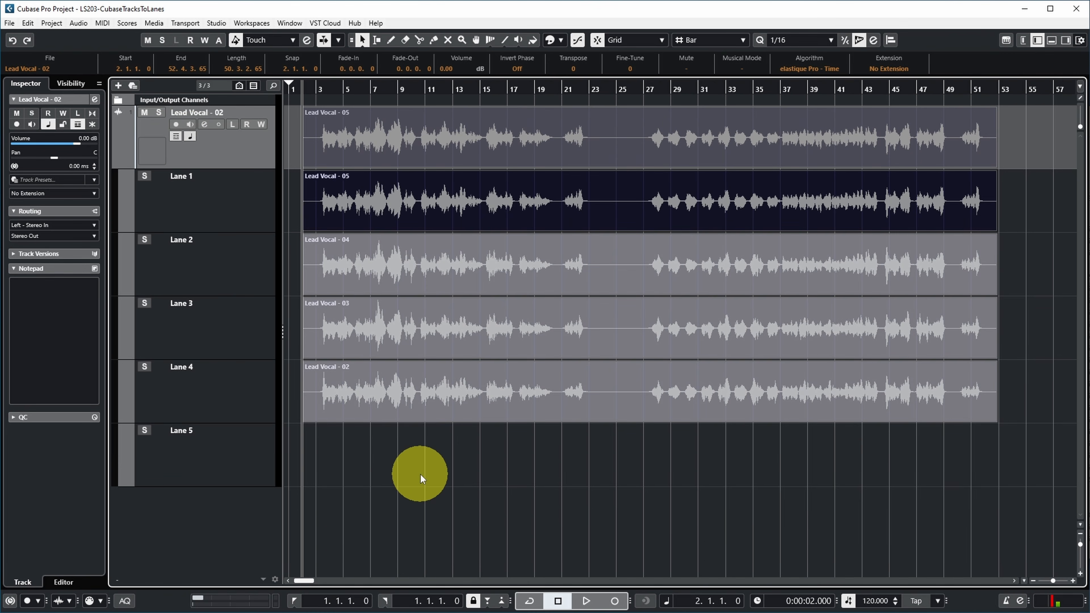
click(349, 266)
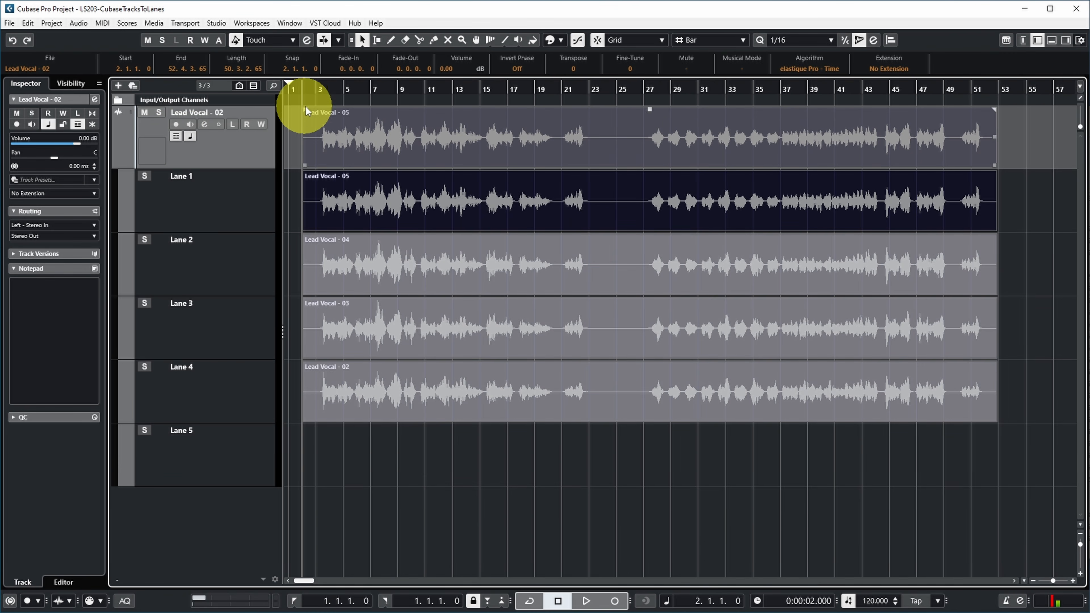